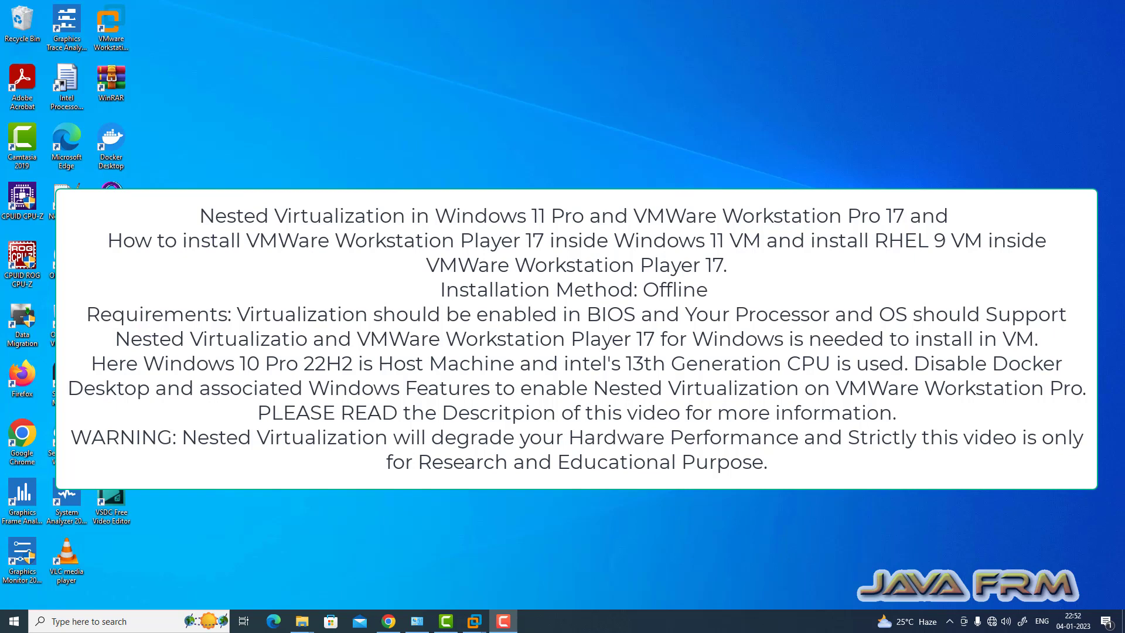
# Bring up System Information full screen and point out the OS Name entry.
pyautogui.click(13, 623)
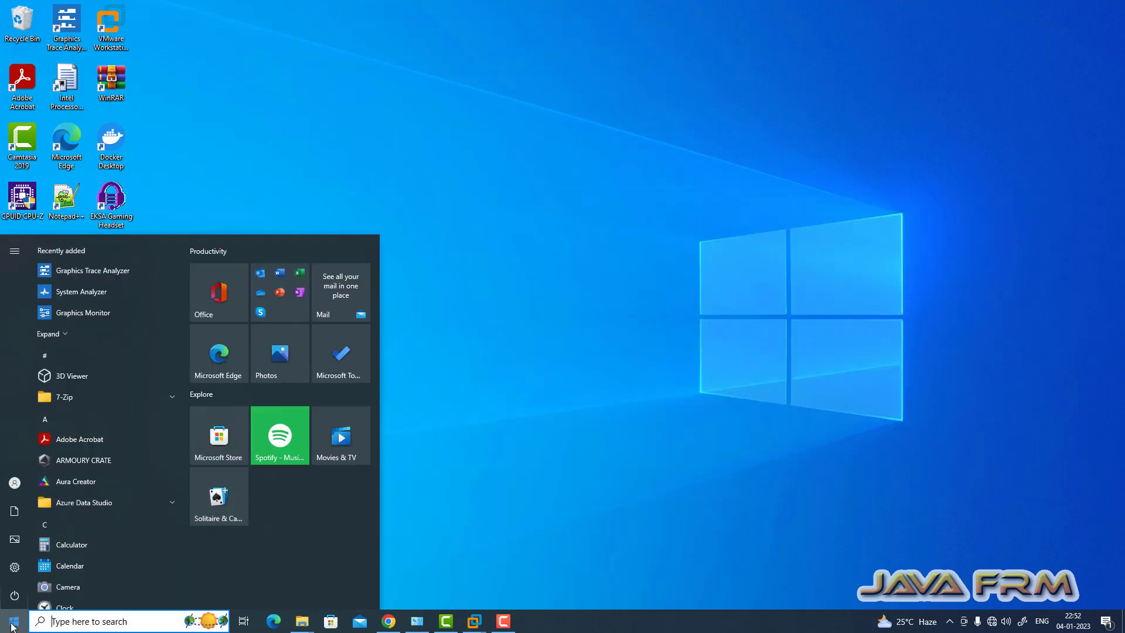
pyautogui.write('sys')
pyautogui.click(99, 298)
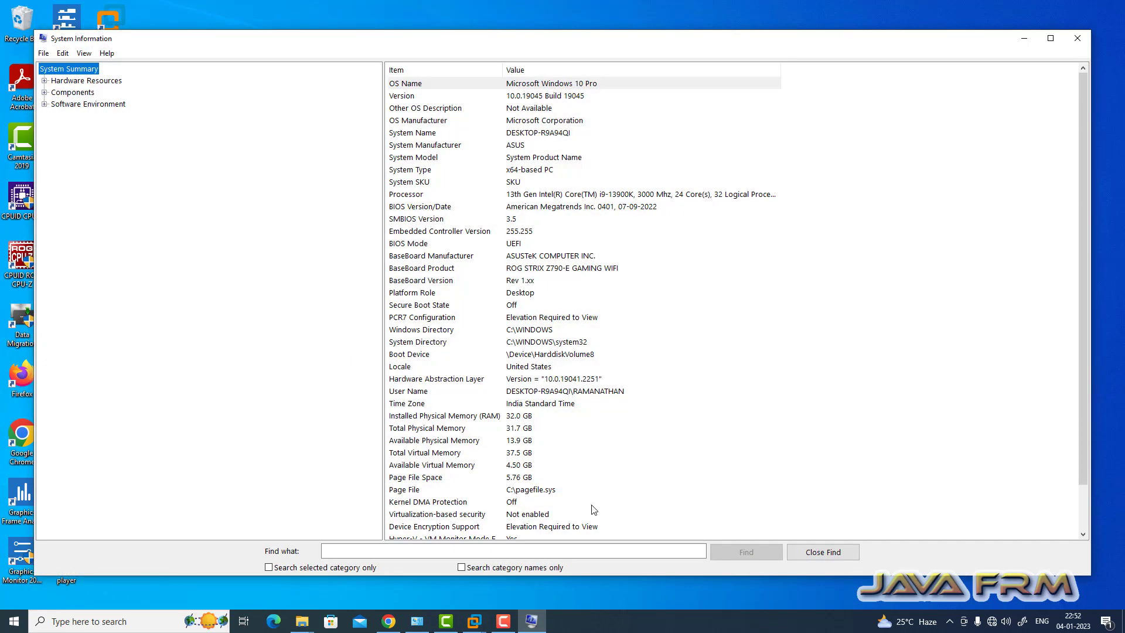
pyautogui.click(1049, 40)
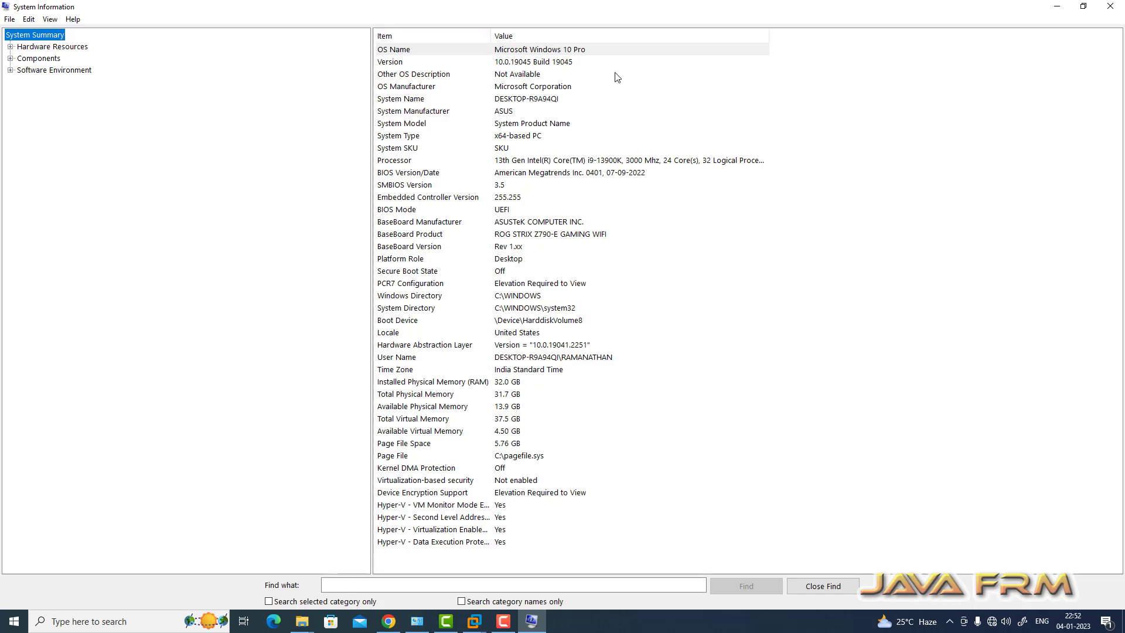
pyautogui.moveTo(491, 35); pyautogui.dragTo(607, 59)
pyautogui.click(606, 52)
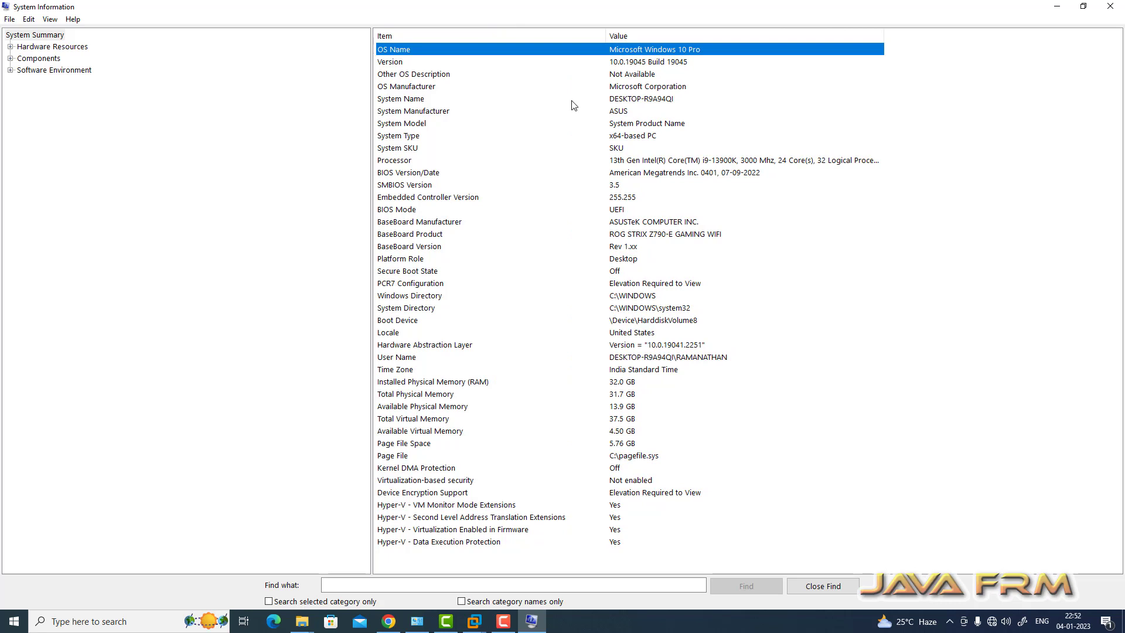
# Point out the Hyper-V VM Monitor Mode, SLAT, Virtualization Enabled in Firmware, DEP and Processor entries.
pyautogui.click(419, 506)
pyautogui.click(449, 518)
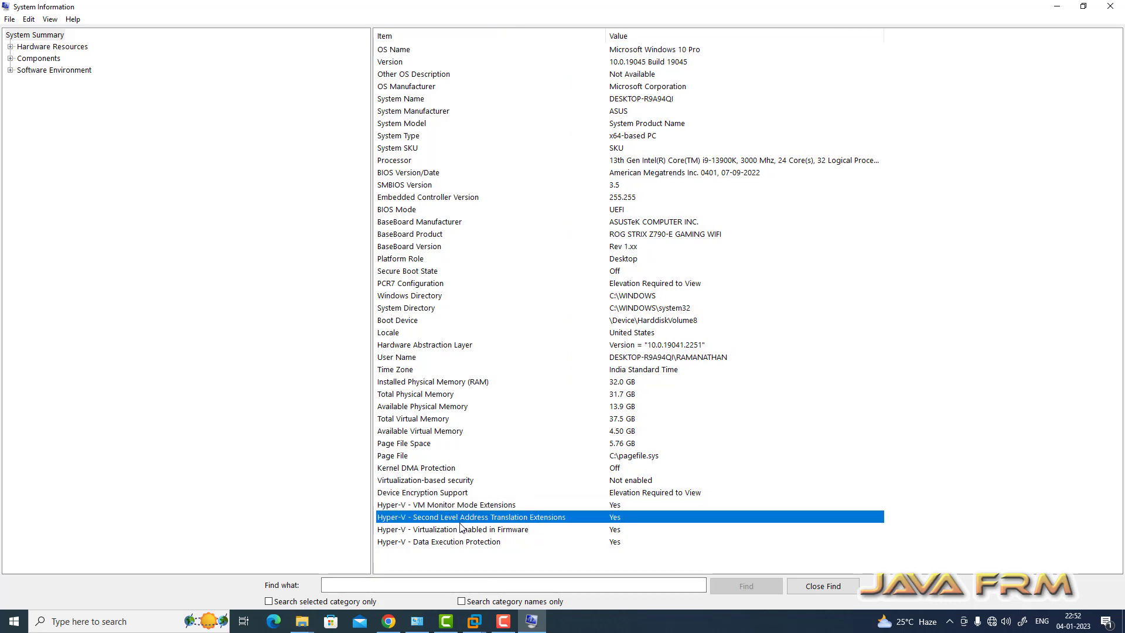
pyautogui.click(462, 529)
pyautogui.click(493, 518)
pyautogui.click(494, 543)
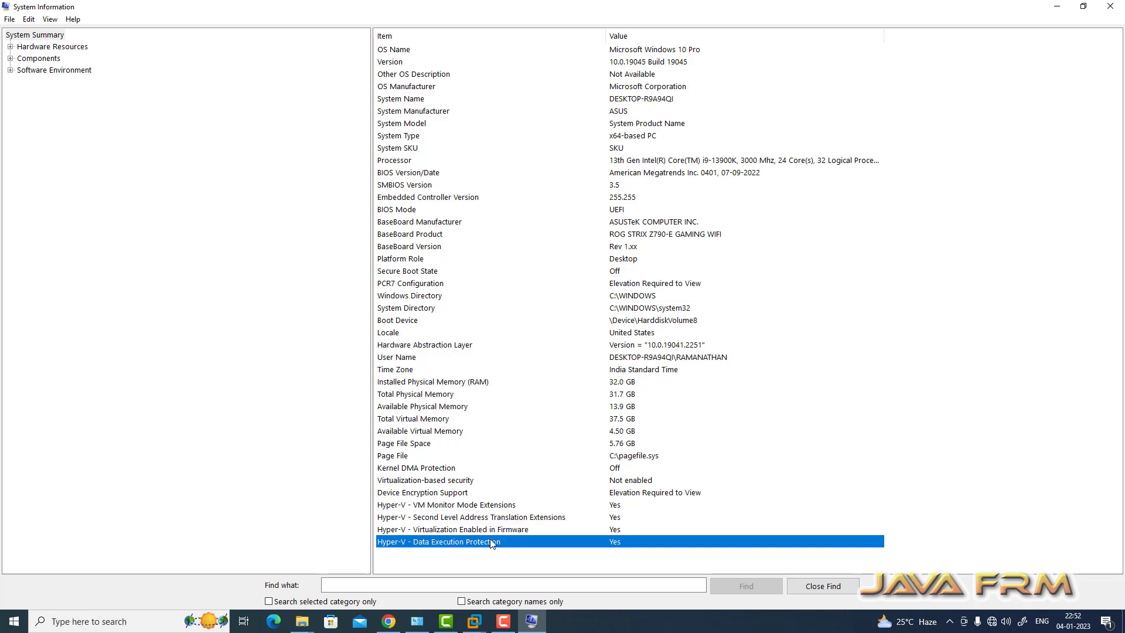
pyautogui.click(494, 516)
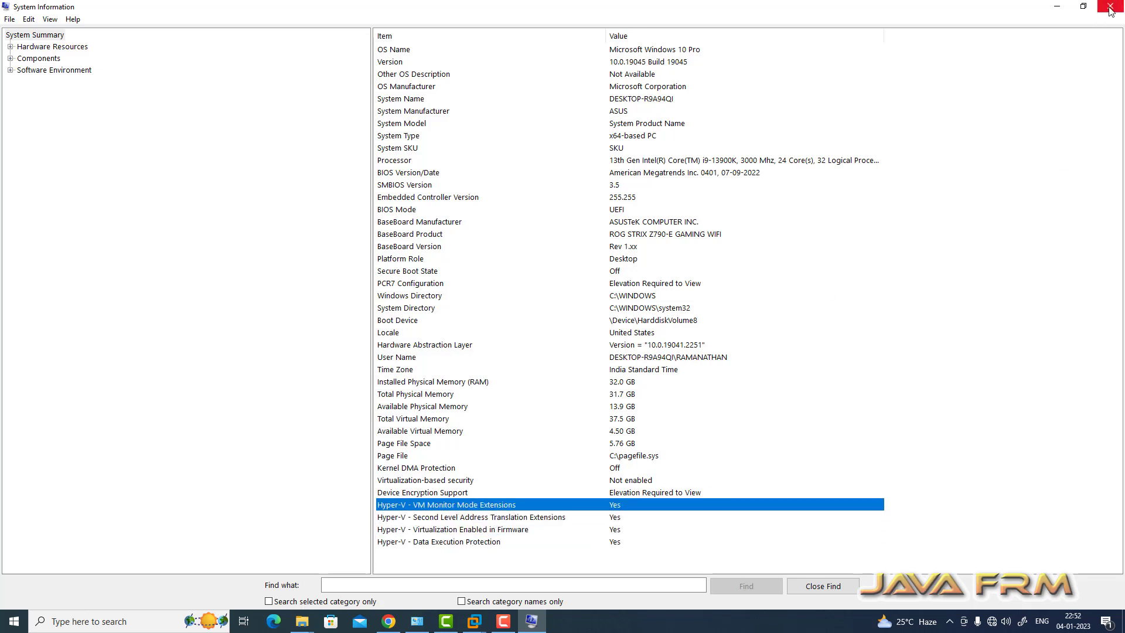
pyautogui.click(747, 161)
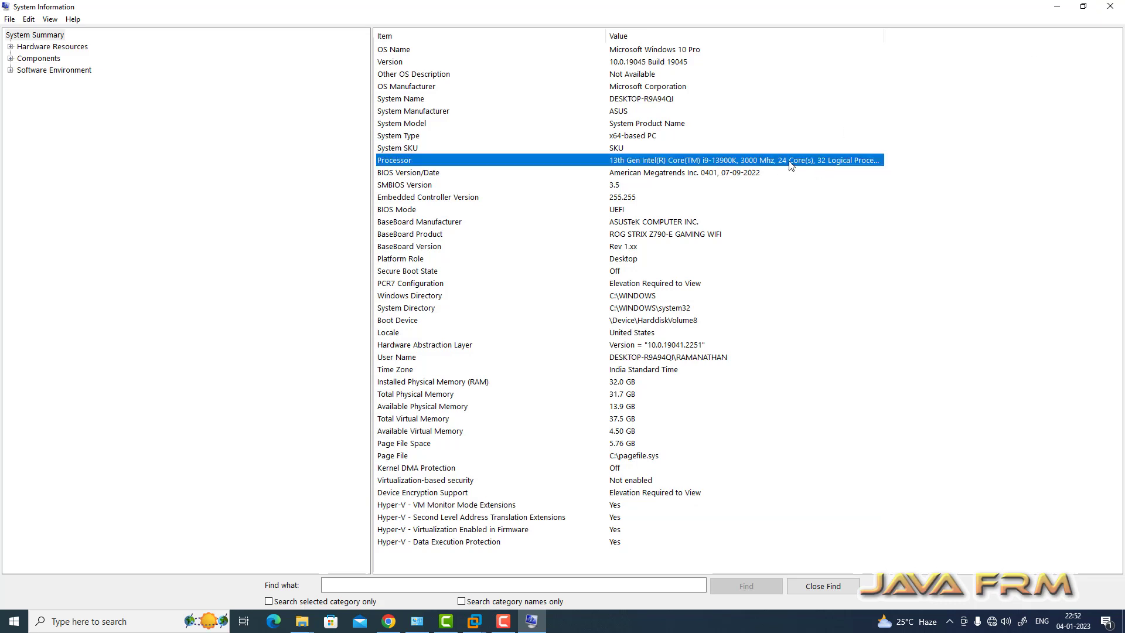
pyautogui.click(1112, 8)
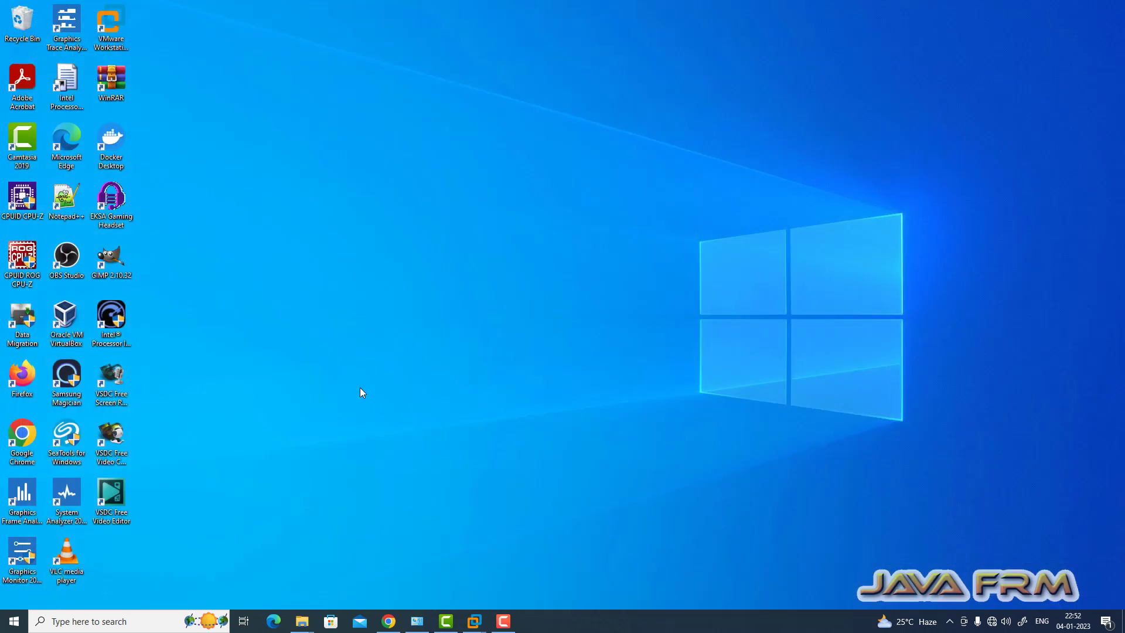
# Bring up the Windows Features list and enlarge it to review the installed features.
pyautogui.click(14, 622)
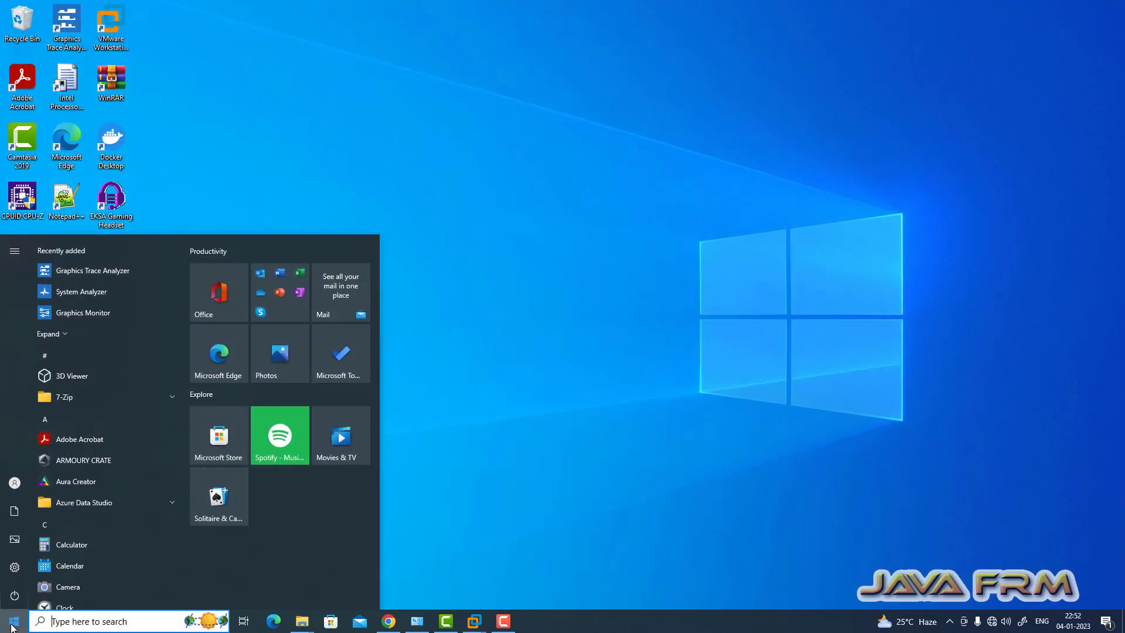
pyautogui.write('tu')
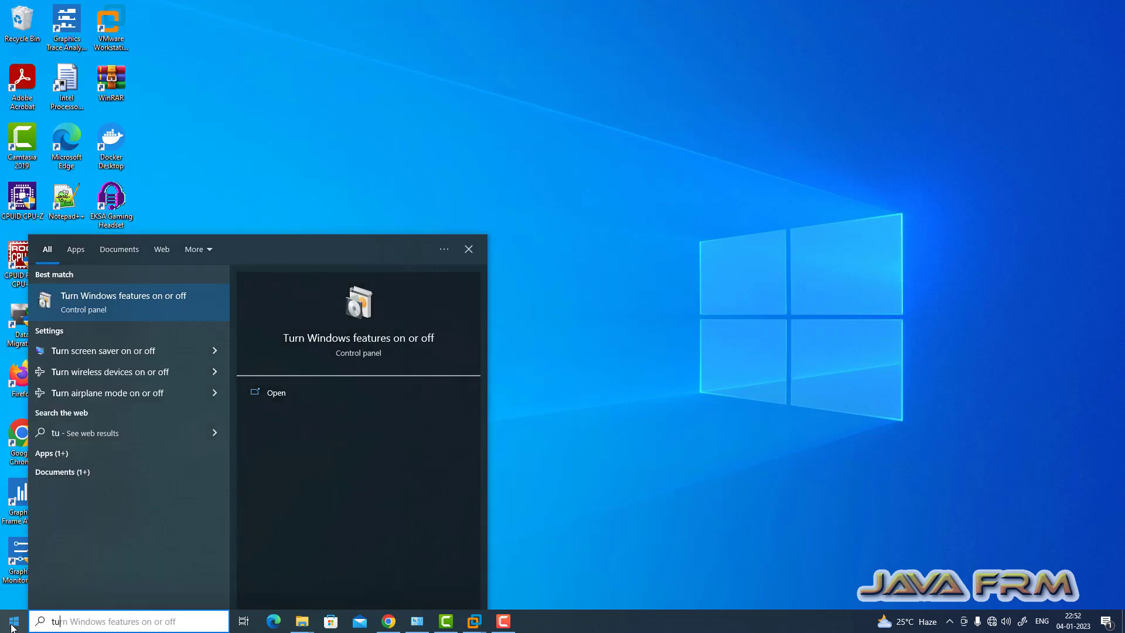
pyautogui.click(111, 306)
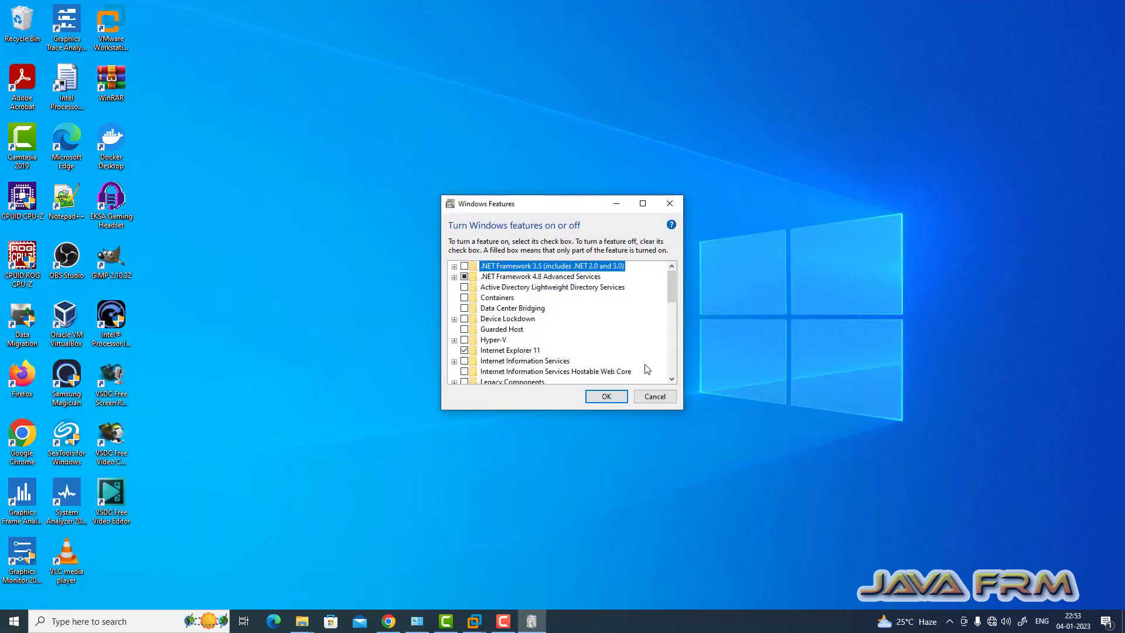
pyautogui.click(643, 204)
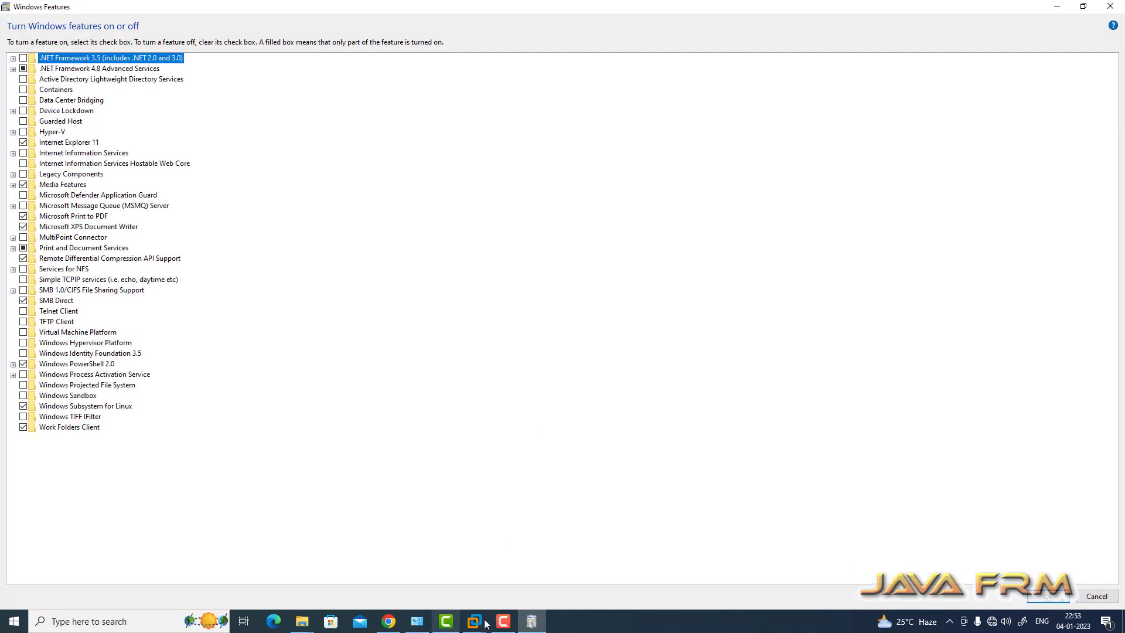
pyautogui.click(1084, 7)
pyautogui.moveTo(680, 411); pyautogui.dragTo(766, 612)
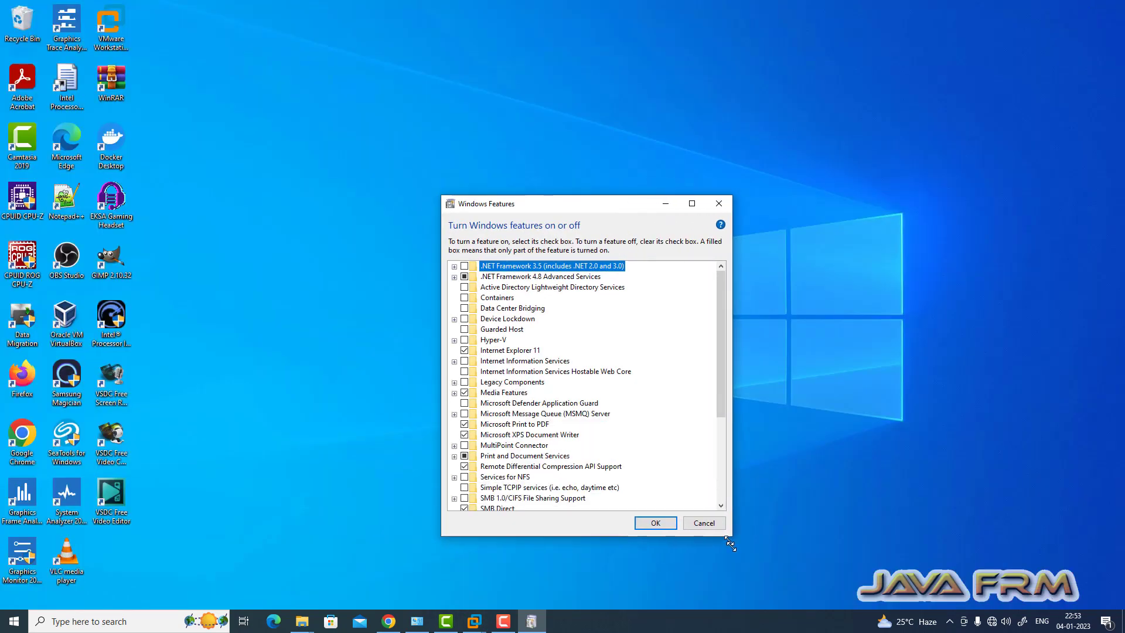
pyautogui.moveTo(589, 202); pyautogui.dragTo(539, 61)
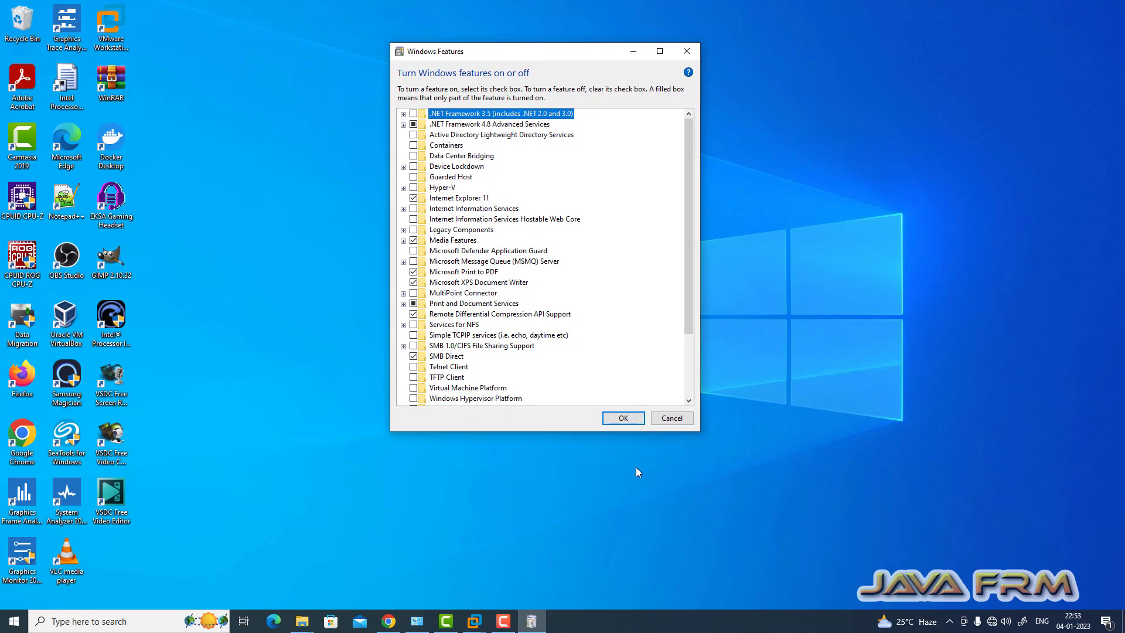
pyautogui.moveTo(699, 432); pyautogui.dragTo(814, 549)
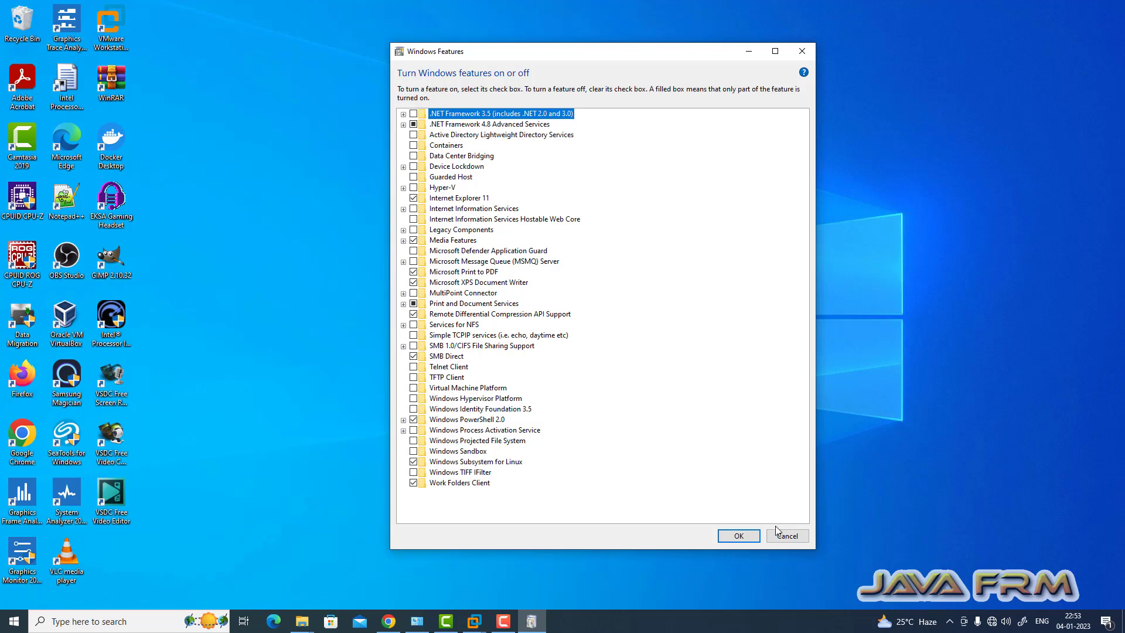
# Leave Windows Features, switch to VMware Workstation Pro and show the Windows-11 VM's settings.
pyautogui.click(738, 536)
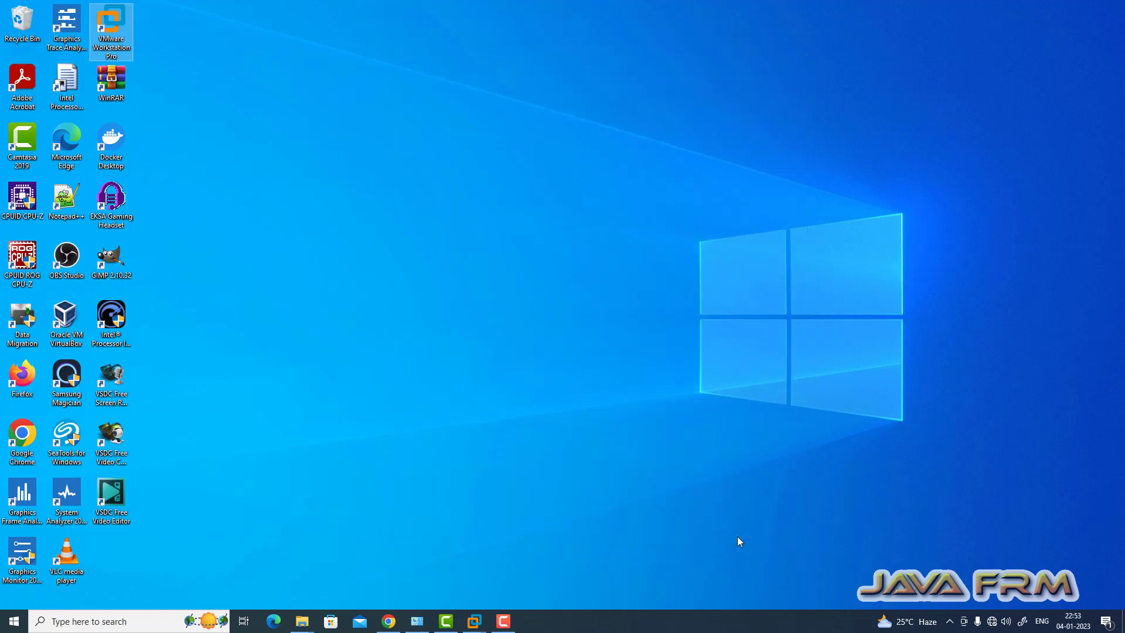
pyautogui.click(504, 622)
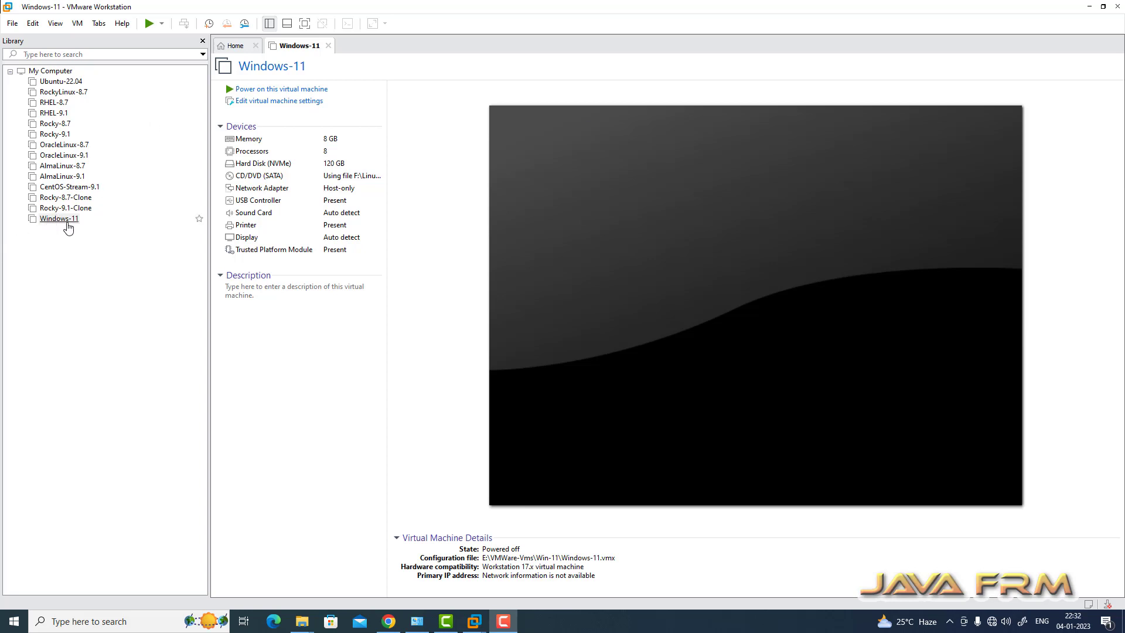
pyautogui.click(279, 101)
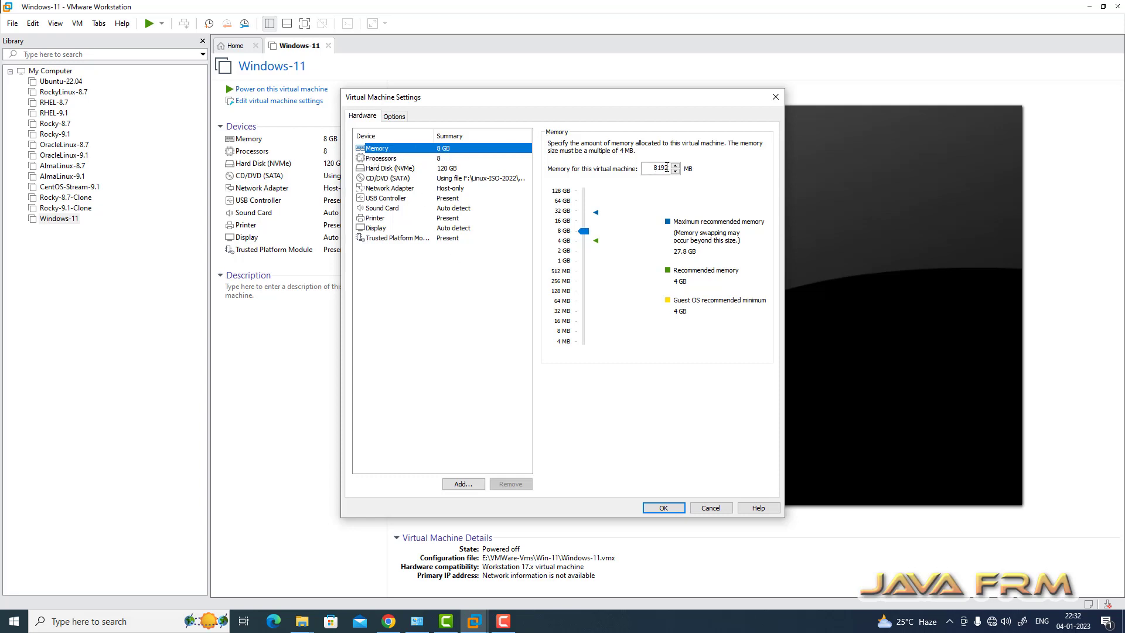
# Enable Virtualize Intel VT-x/AMD-V for the VM's processors and review its hard disk and CD/DVD.
pyautogui.click(382, 158)
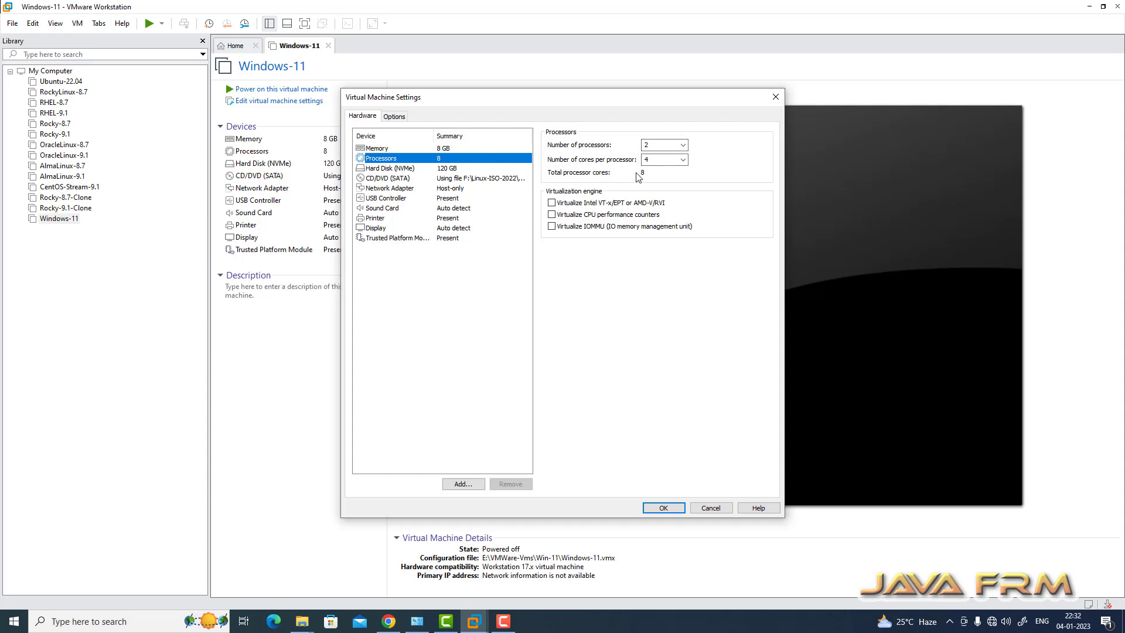
pyautogui.click(552, 204)
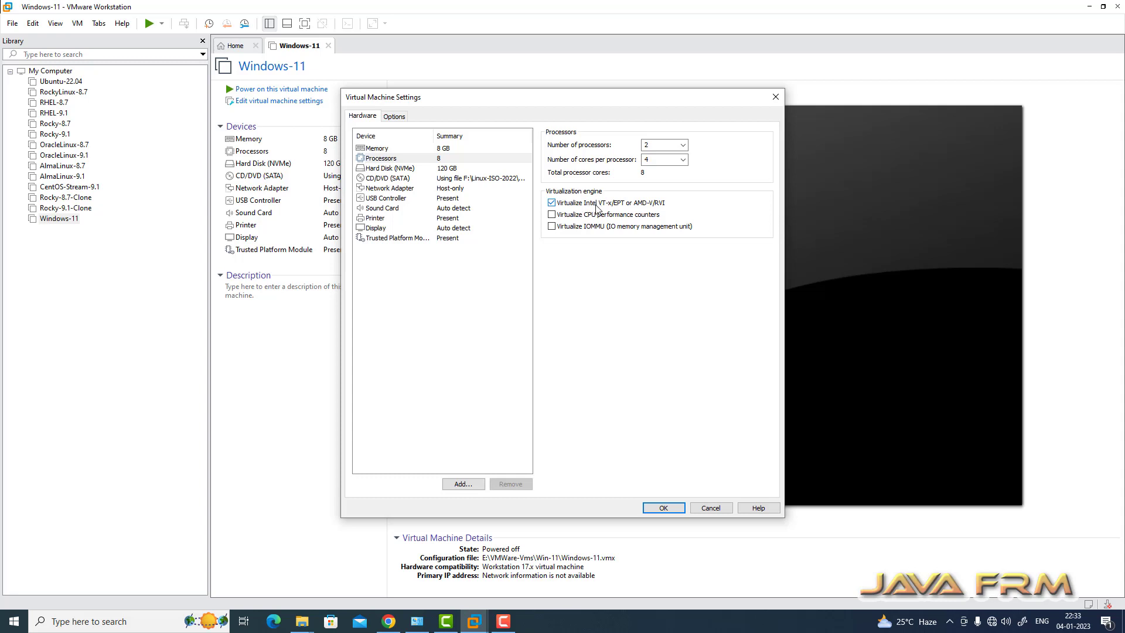
pyautogui.click(391, 167)
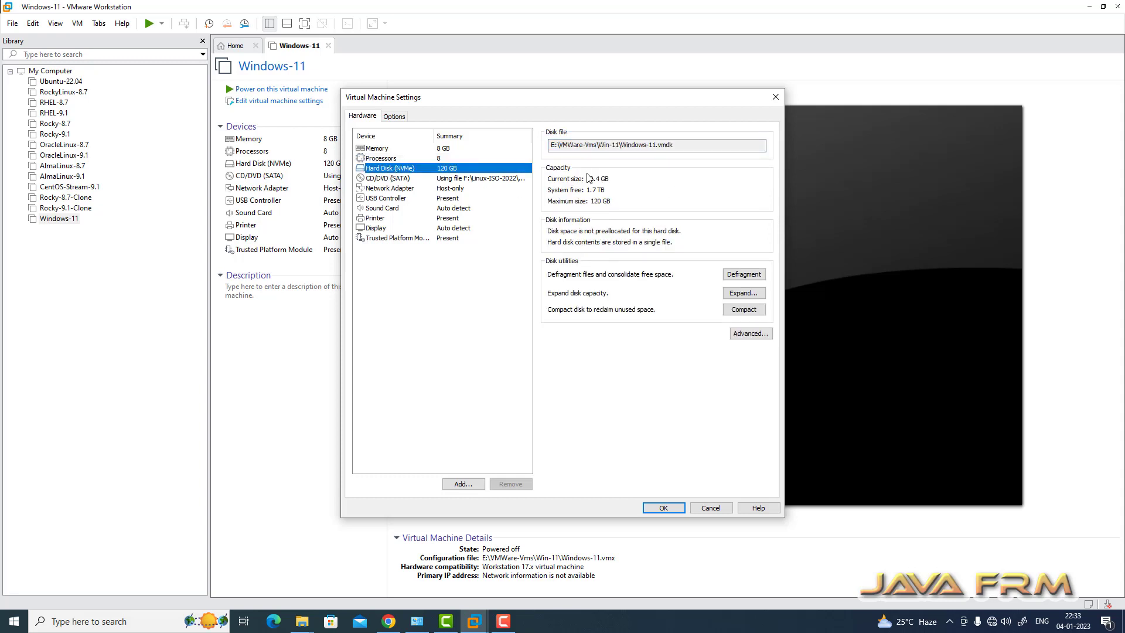
pyautogui.click(385, 178)
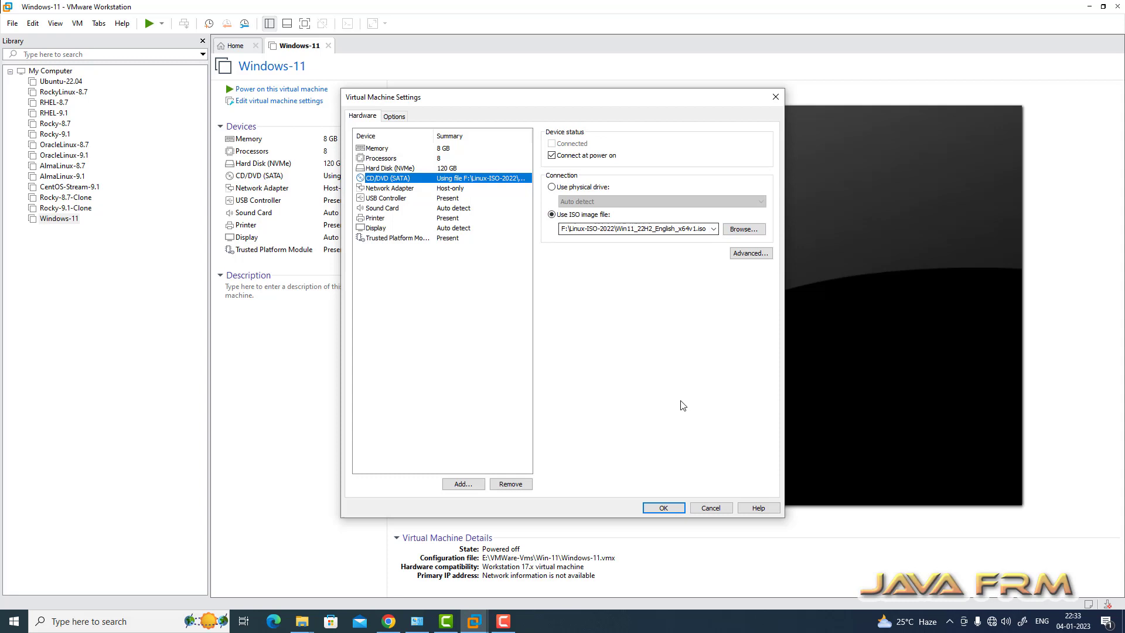
# Confirm the settings, hand input to the booted Windows-11 VM and select the VMware Player installer.
pyautogui.click(664, 508)
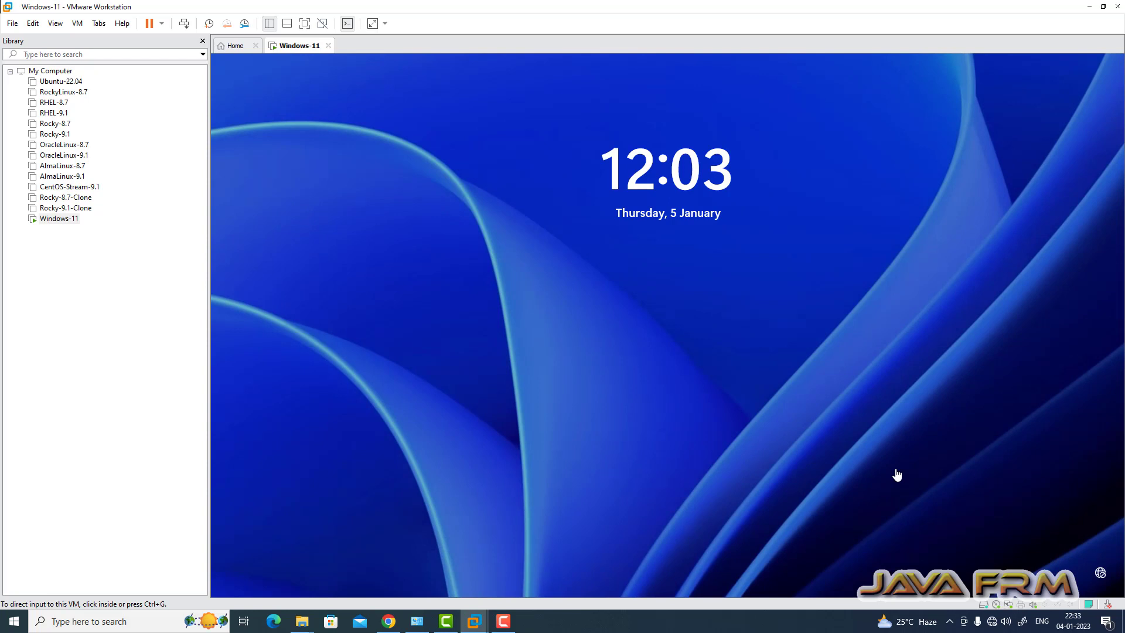
pyautogui.click(682, 335)
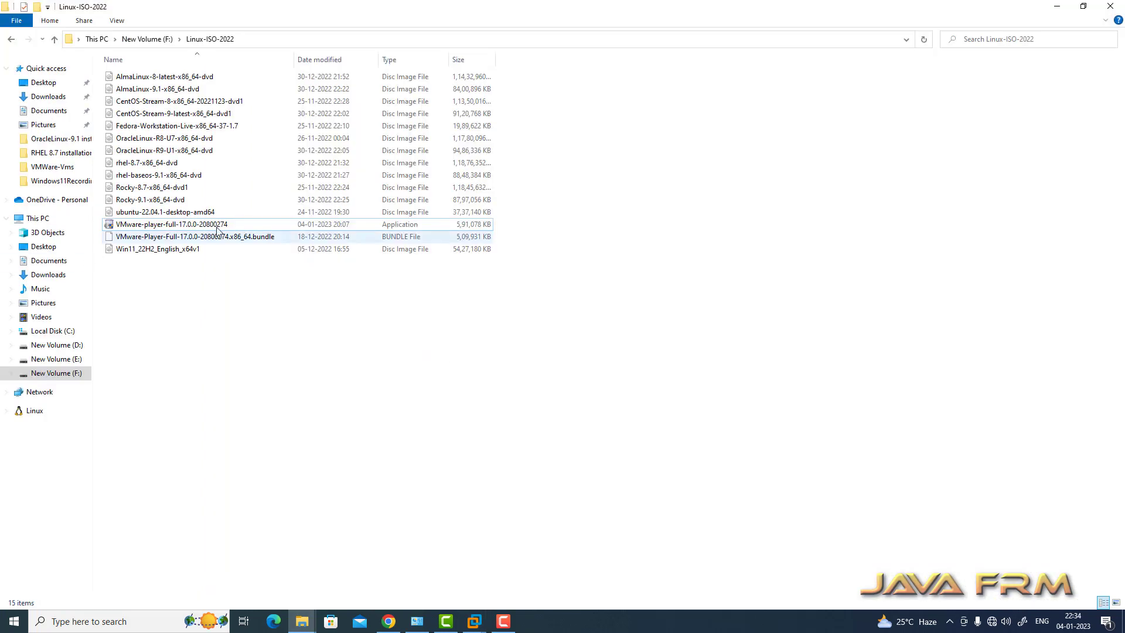
pyautogui.click(209, 225)
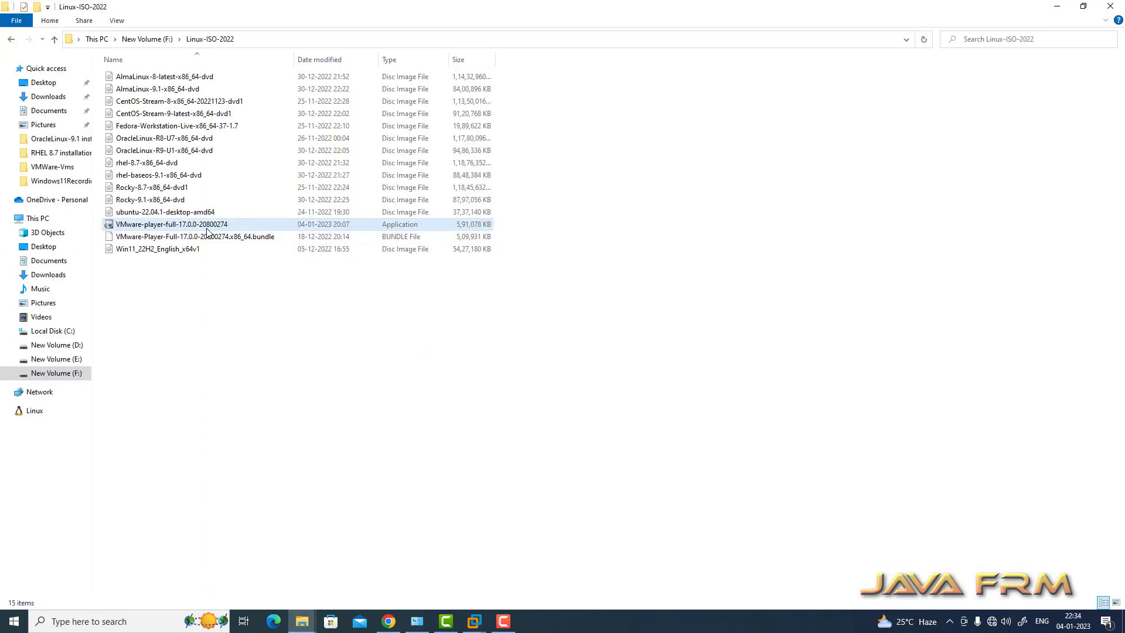
pyautogui.moveTo(172, 225)
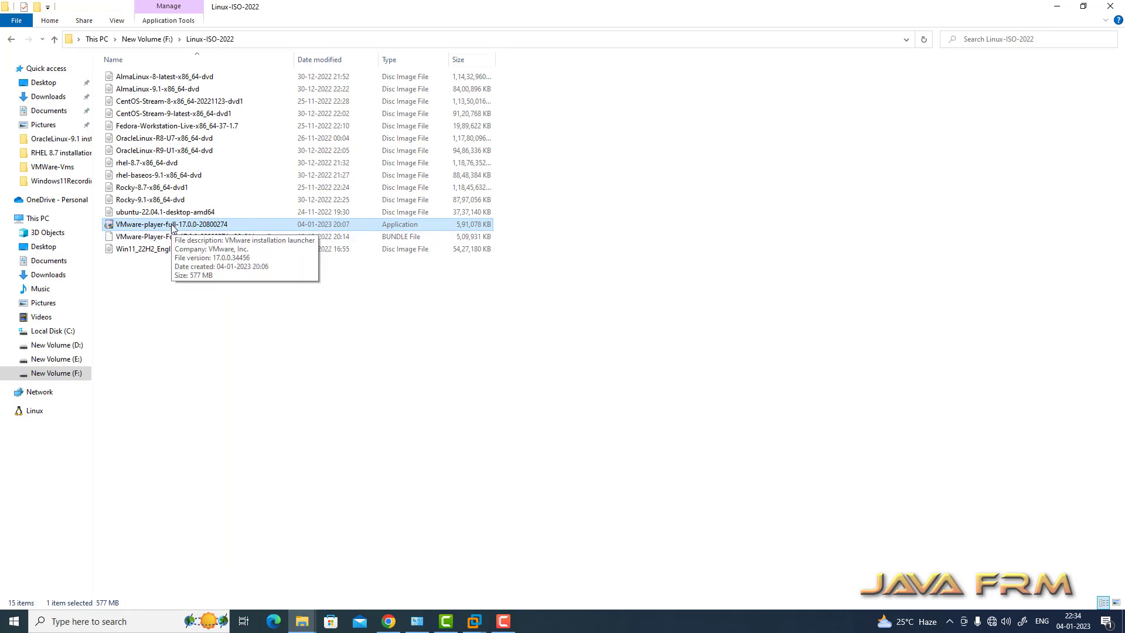
# Select the rhel-baseos-9.1 ISO too, place VMware beside Explorer and drag both files onto the guest desktop.
pyautogui.click(173, 175)
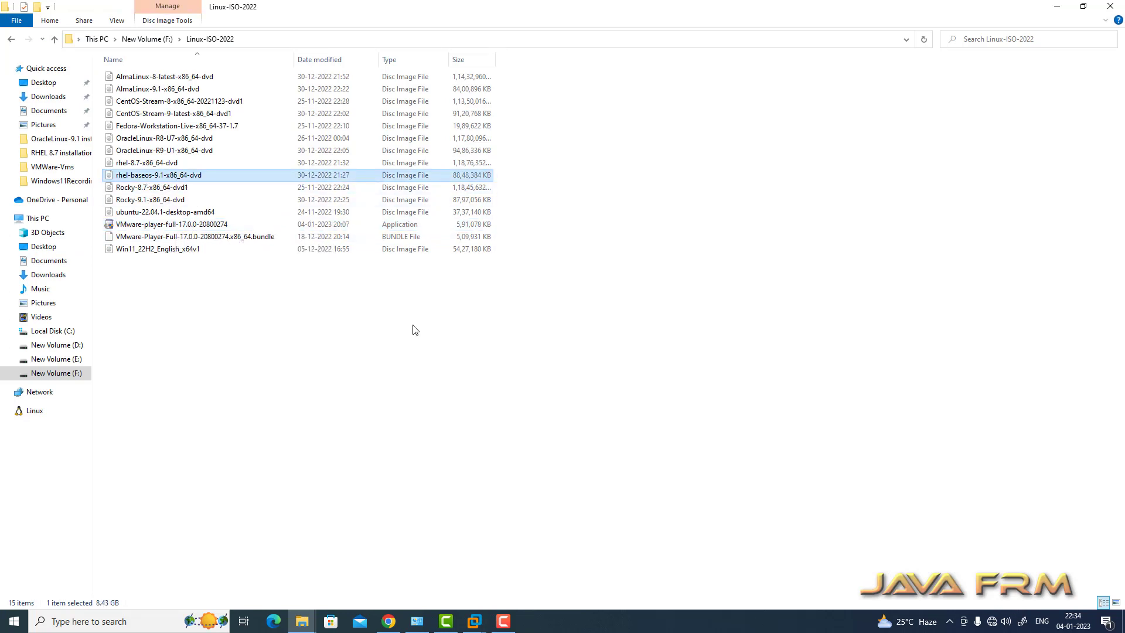
pyautogui.click(475, 622)
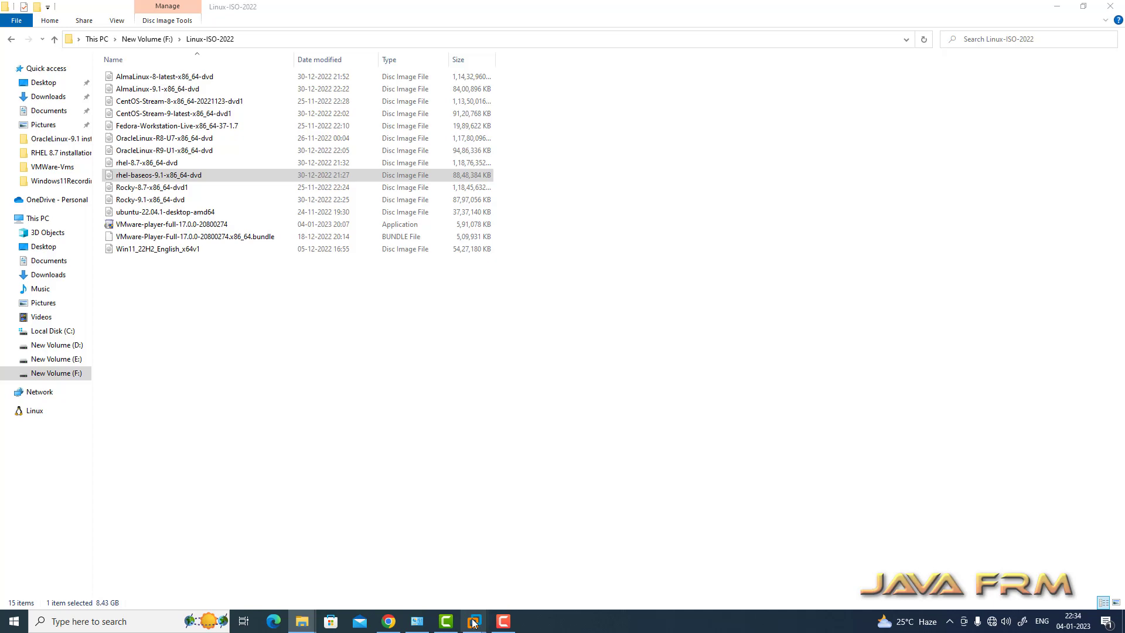
pyautogui.click(496, 565)
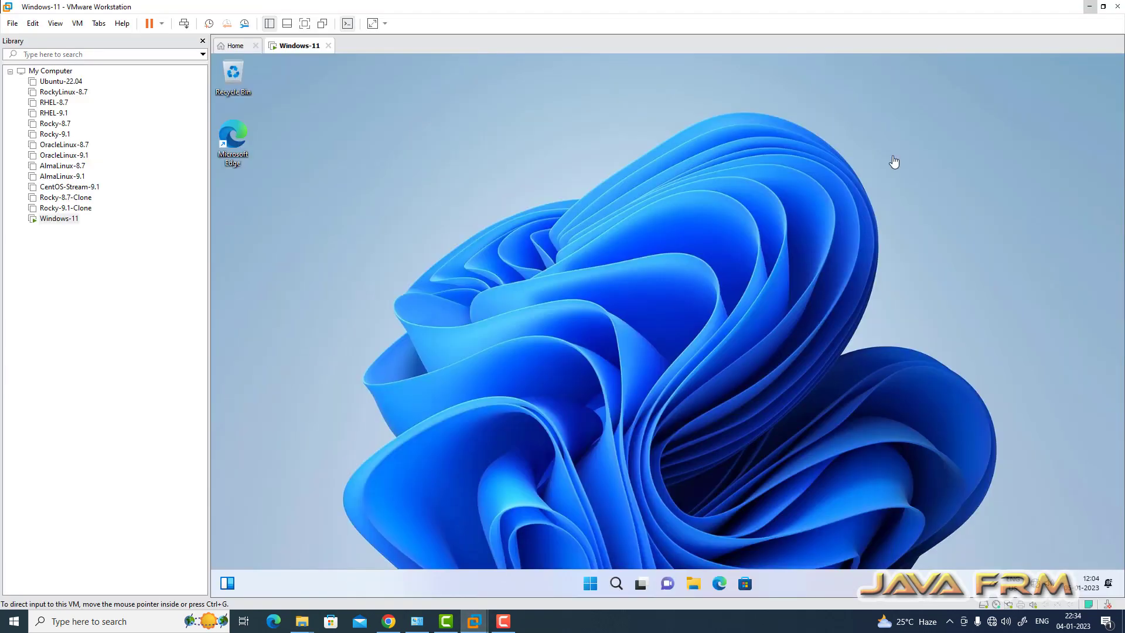
pyautogui.click(1096, 8)
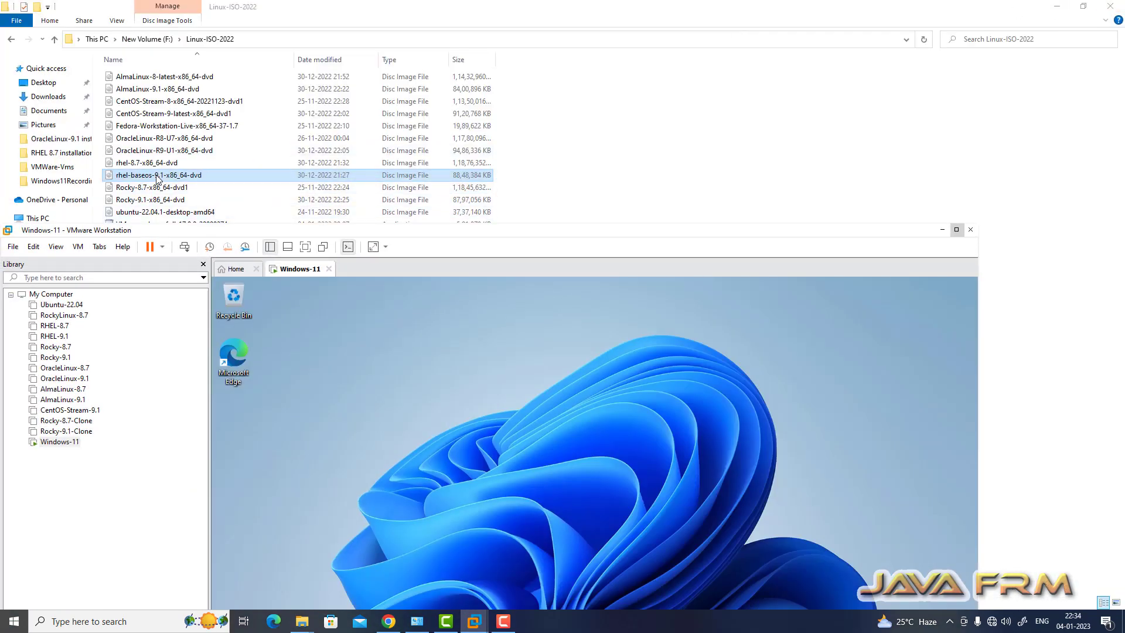
pyautogui.moveTo(159, 178); pyautogui.dragTo(482, 475)
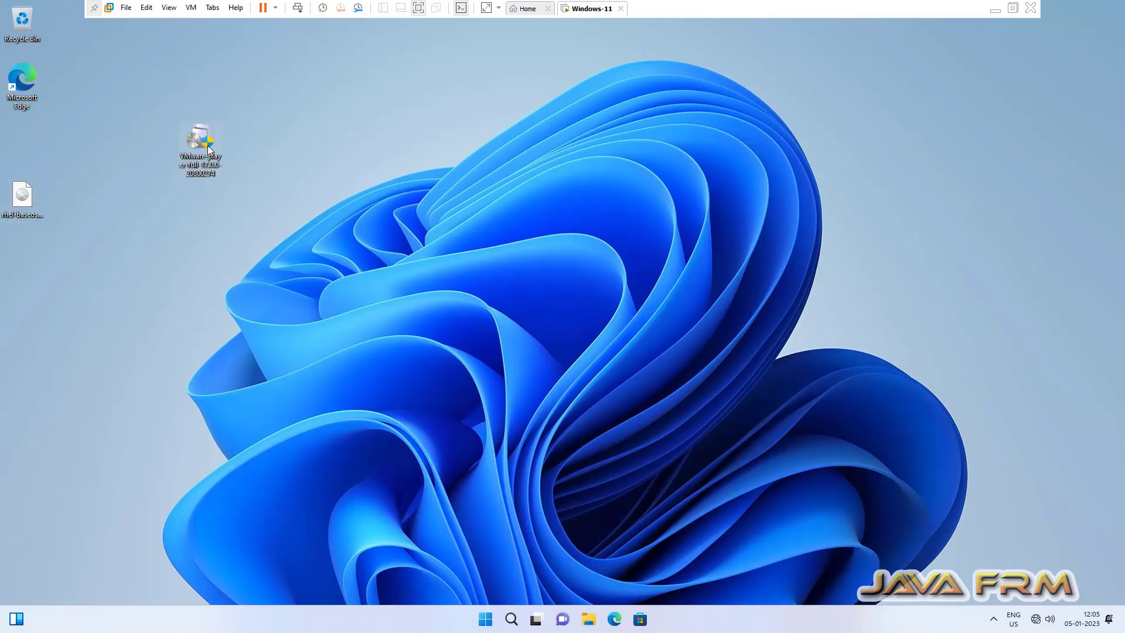
pyautogui.rightClick(193, 145)
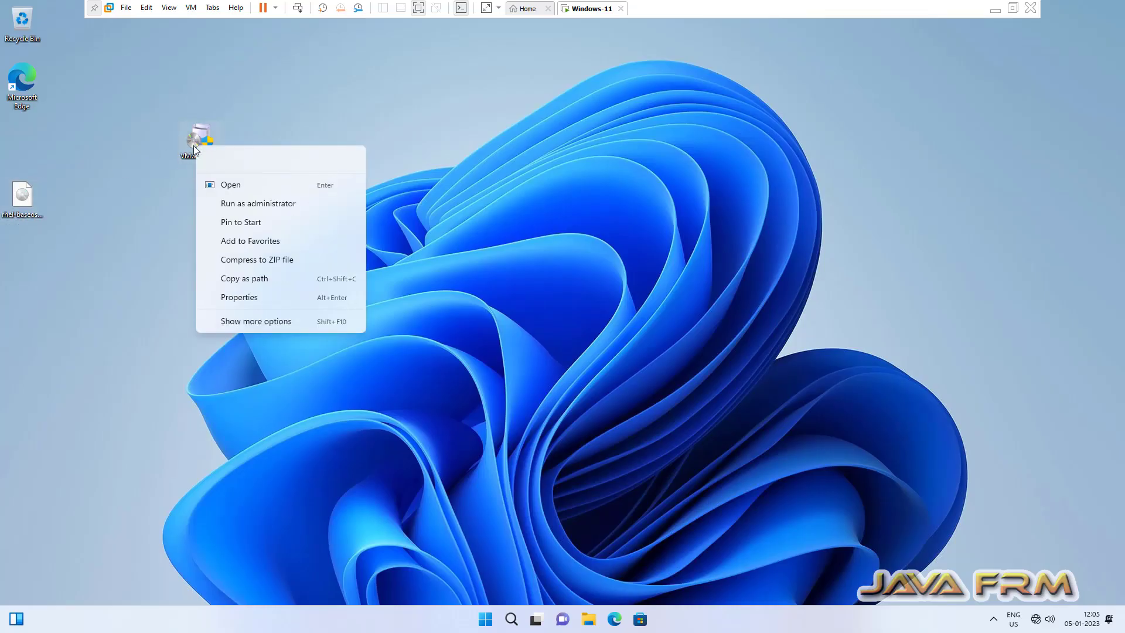
# Run the installer as administrator, accept the licence agreement and keep the default install location.
pyautogui.click(264, 203)
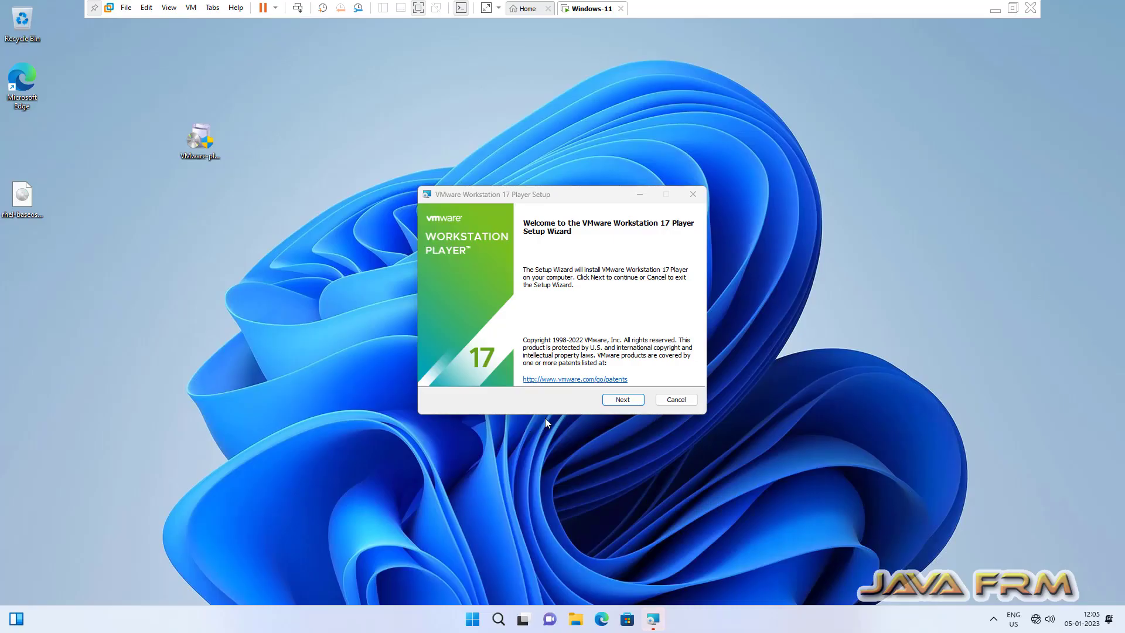
pyautogui.click(630, 403)
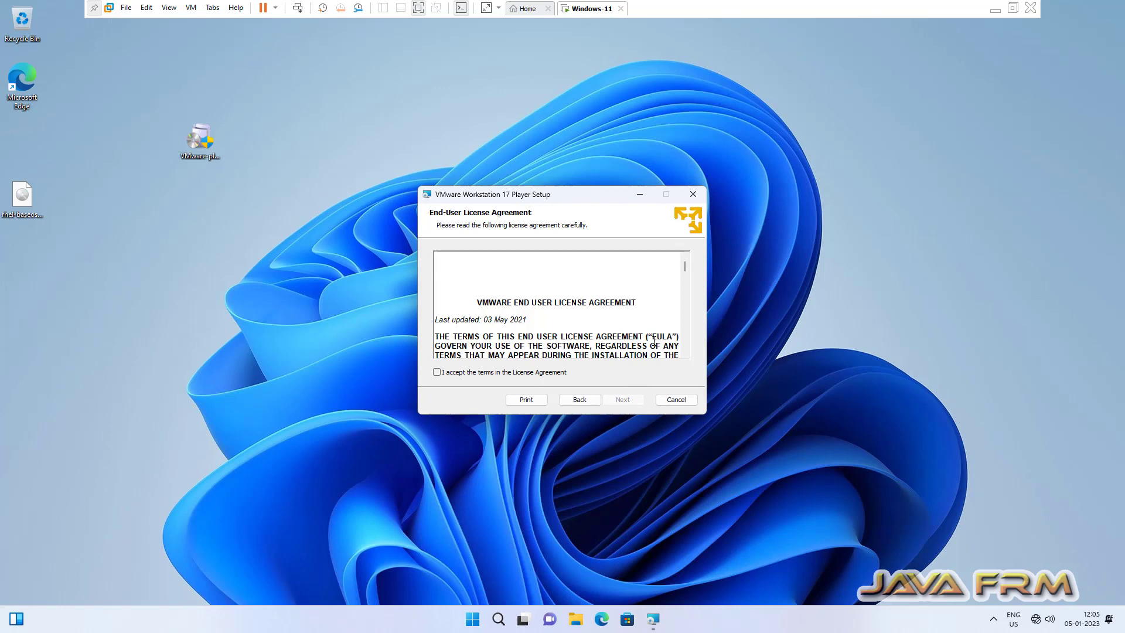
pyautogui.moveTo(685, 266); pyautogui.dragTo(685, 351)
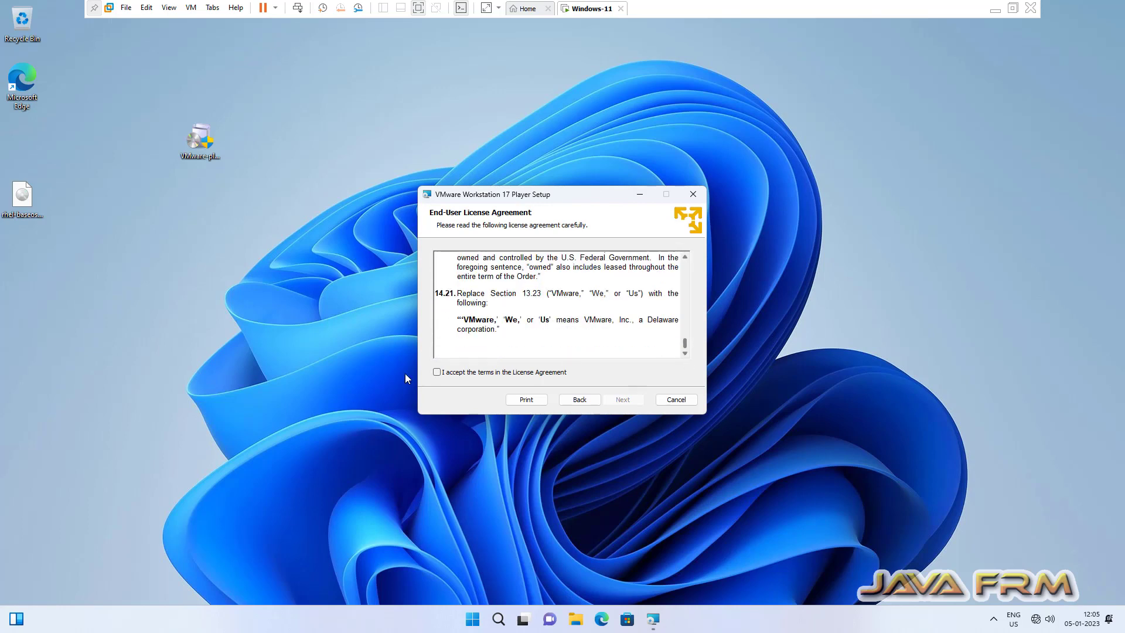
pyautogui.click(466, 375)
pyautogui.click(628, 403)
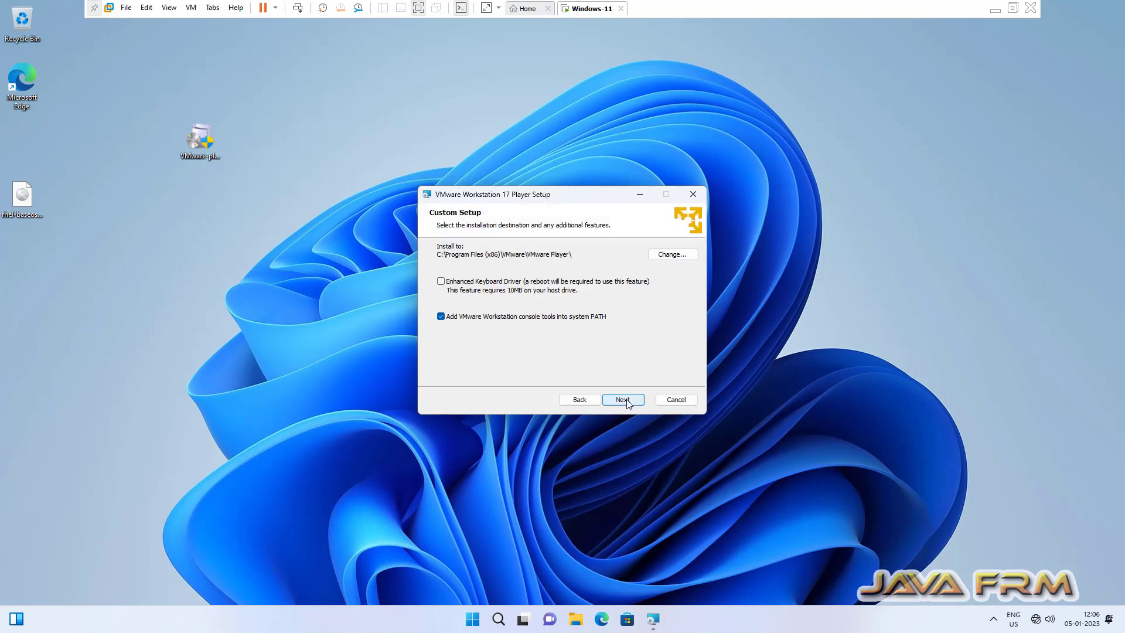
pyautogui.click(623, 400)
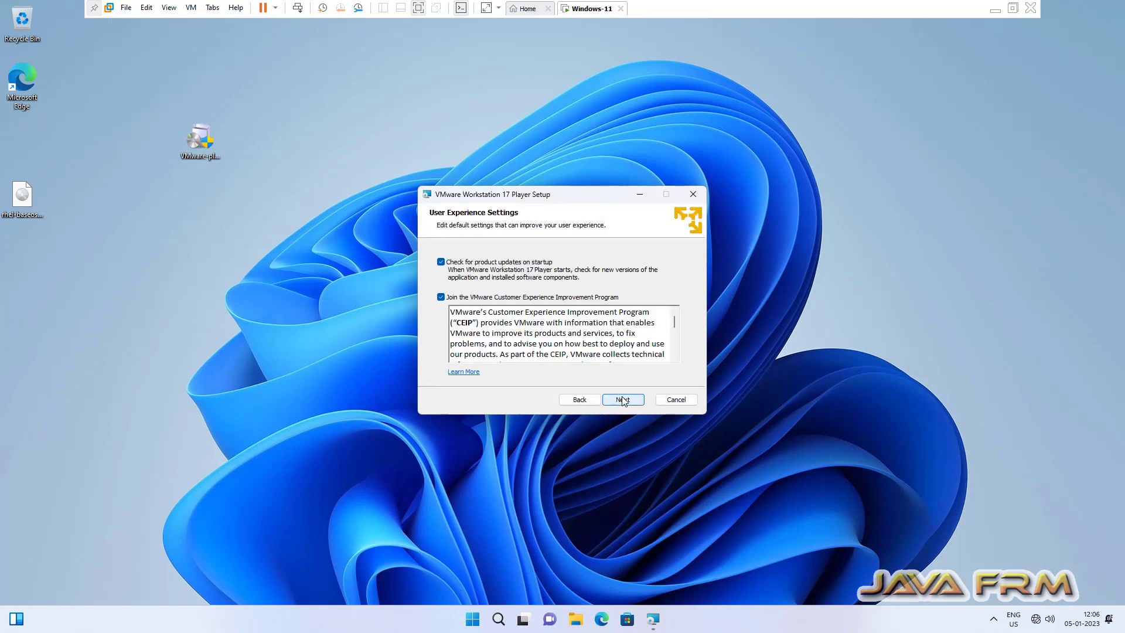
# Turn off startup update checks and CEIP, keep both shortcuts and reach the install step.
pyautogui.click(441, 262)
pyautogui.click(442, 297)
pyautogui.click(622, 400)
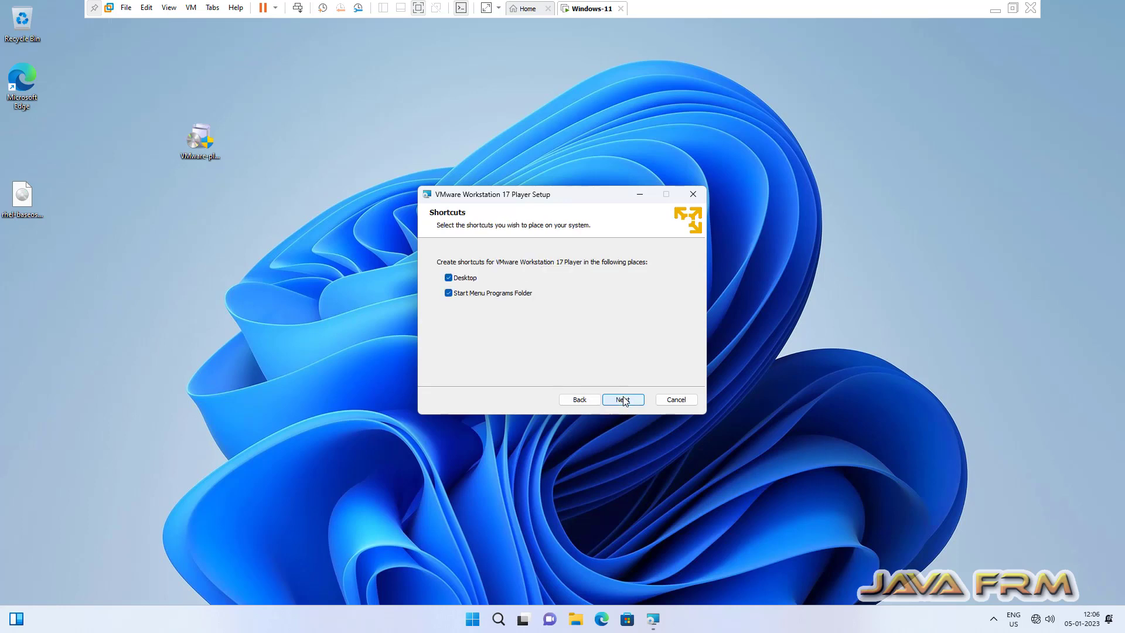
pyautogui.click(623, 400)
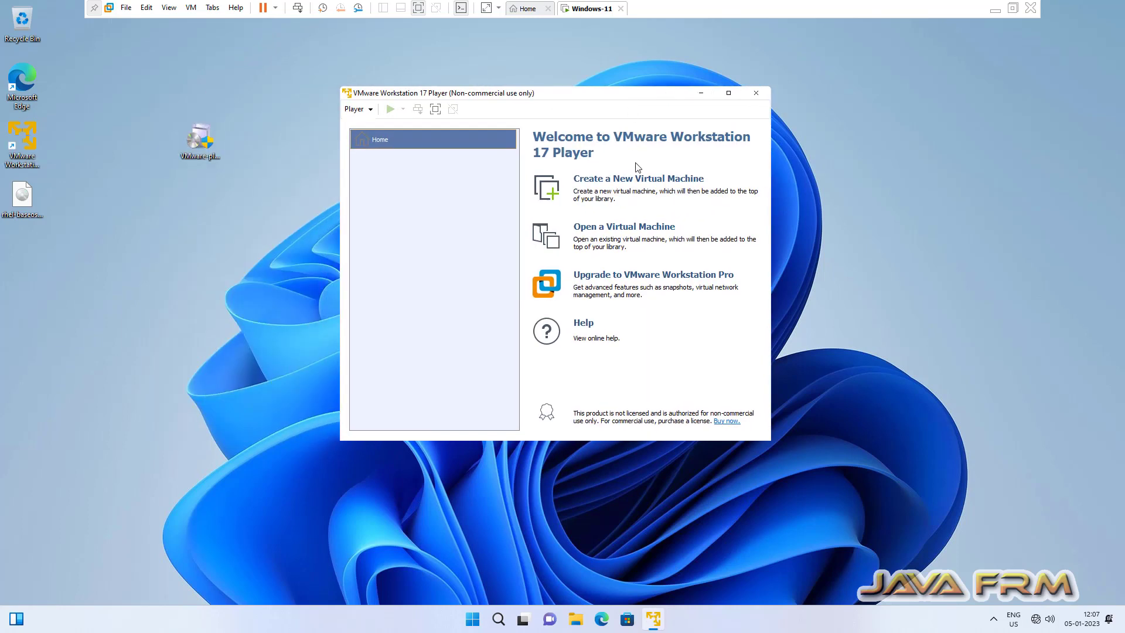
# Start a new VM with the OS installed later, guest type Linux, Red Hat Enterprise Linux 9 64-bit.
pyautogui.click(631, 182)
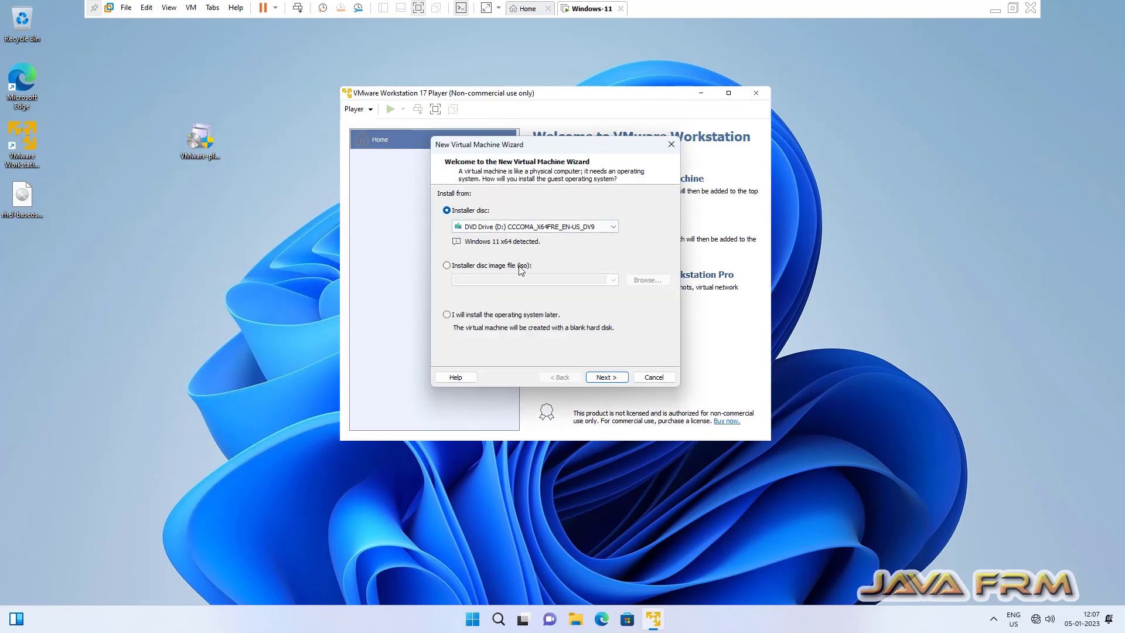
pyautogui.click(447, 315)
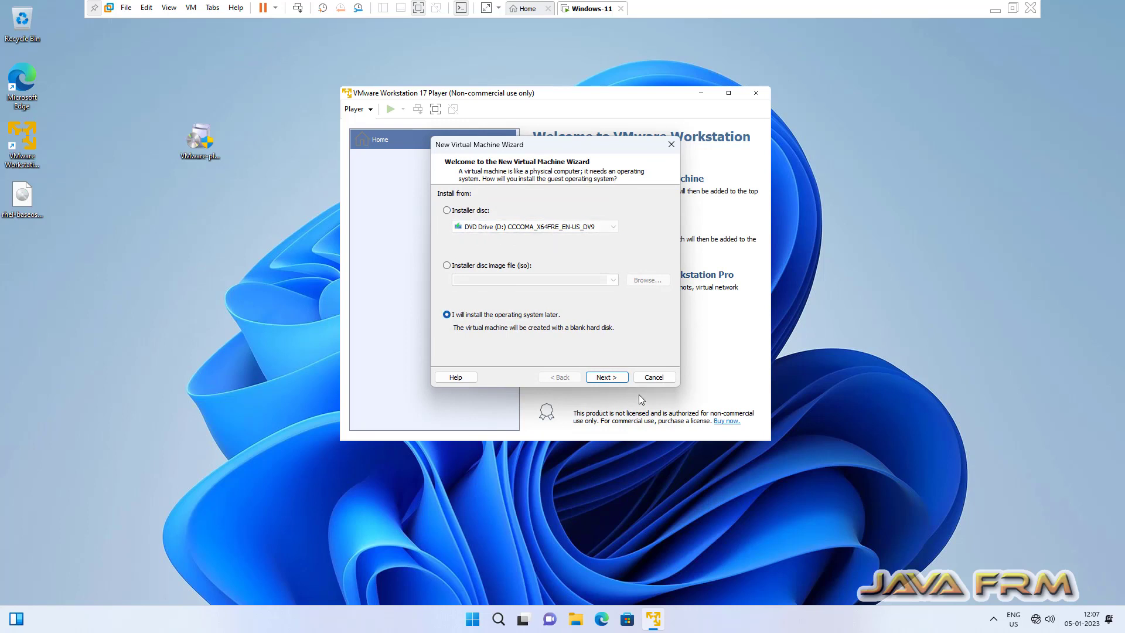
pyautogui.click(606, 377)
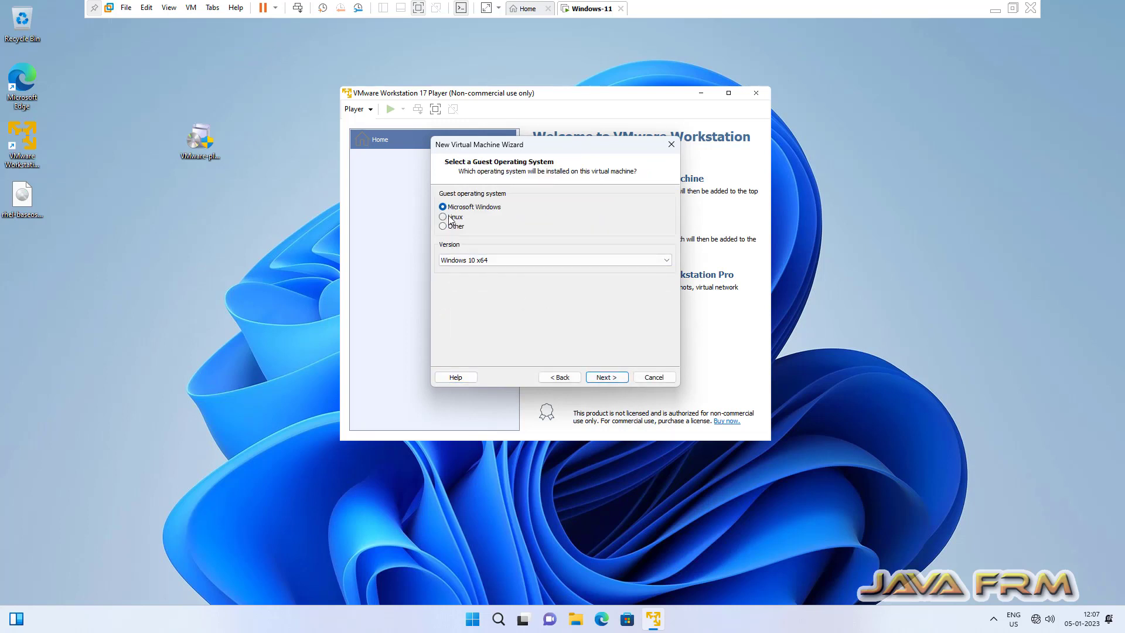
pyautogui.click(444, 216)
pyautogui.click(666, 260)
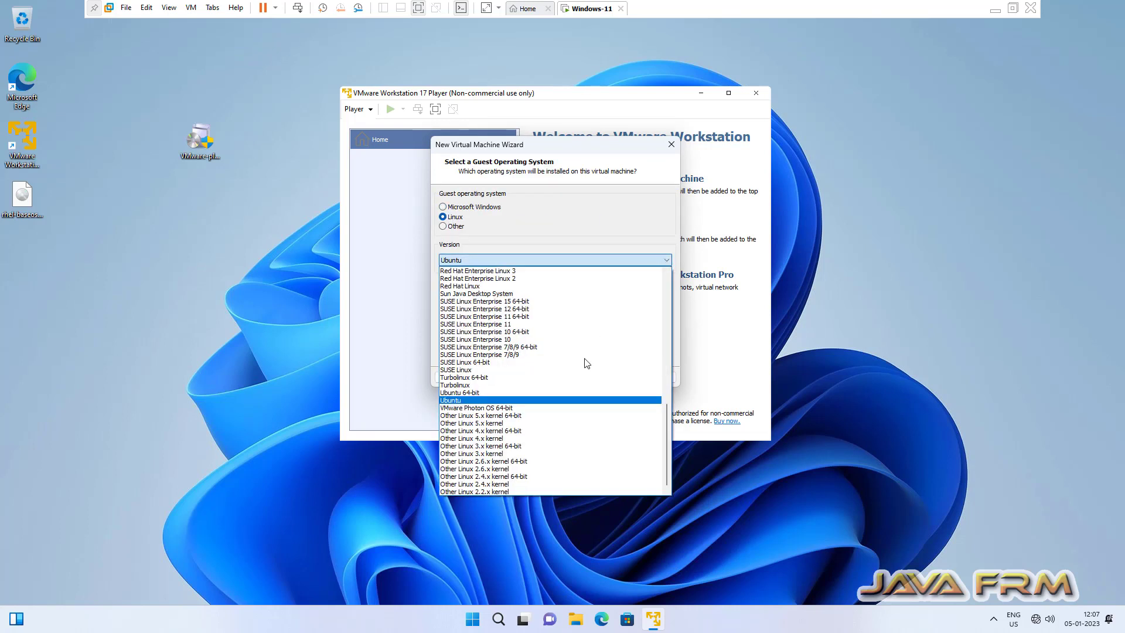
pyautogui.scroll(5, 505, 434)
pyautogui.scroll(5, 505, 434)
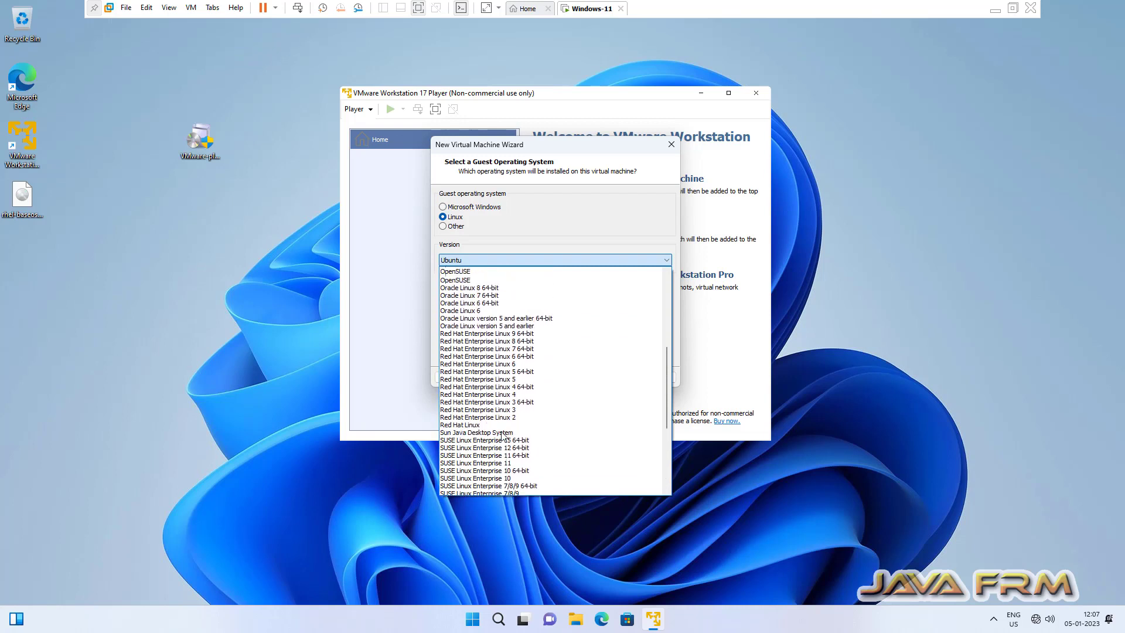
pyautogui.scroll(5, 506, 434)
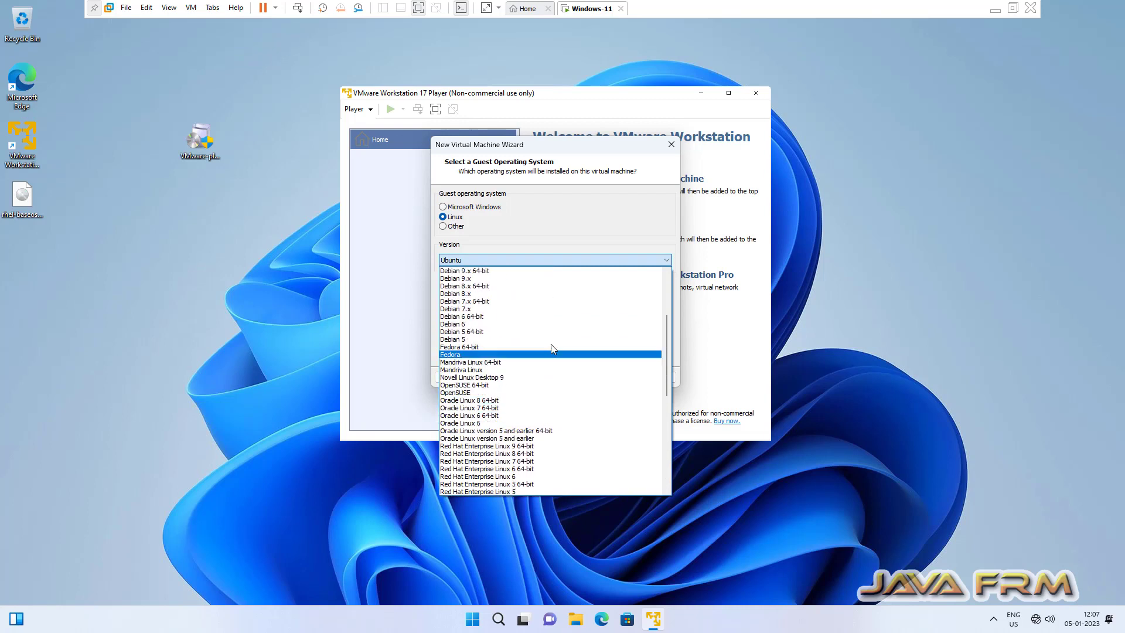
pyautogui.click(526, 447)
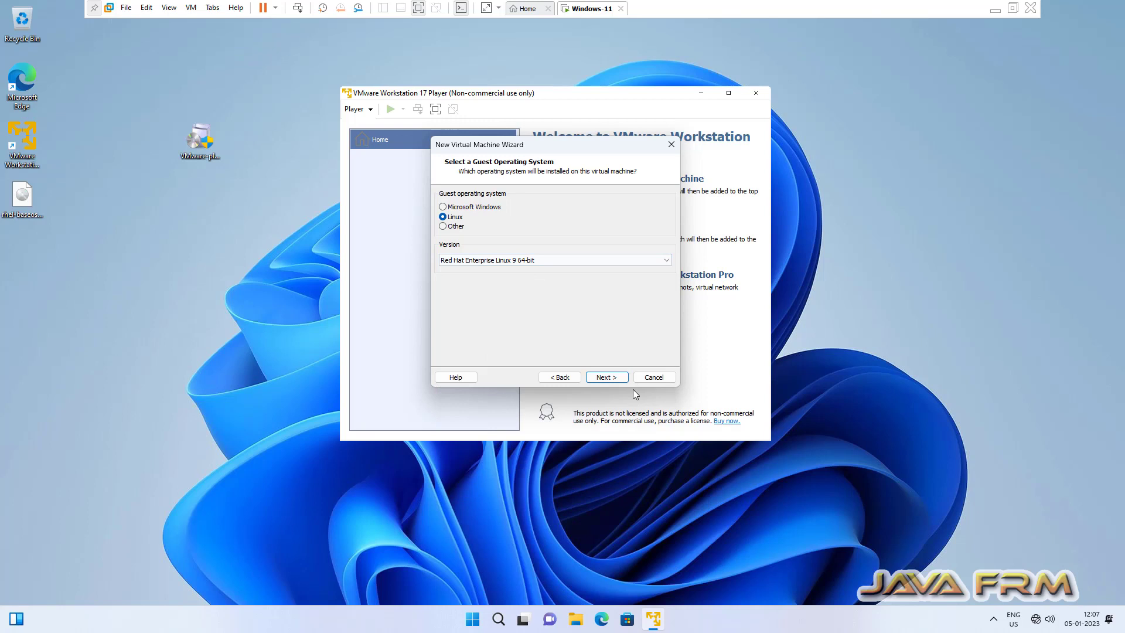
pyautogui.click(605, 377)
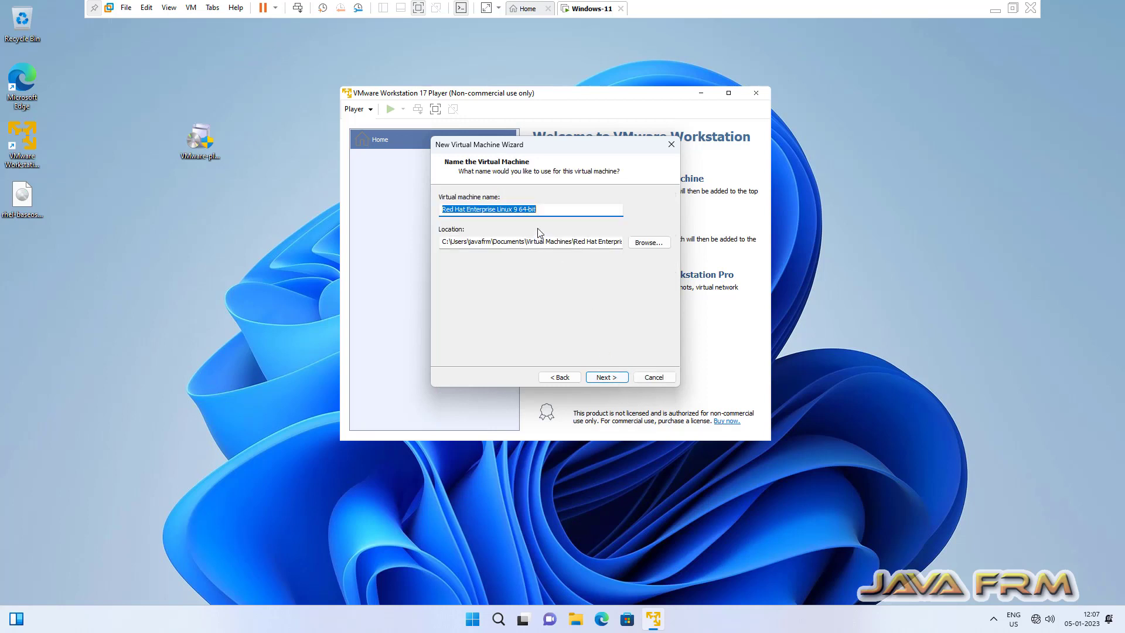
pyautogui.write('RHEL-9')
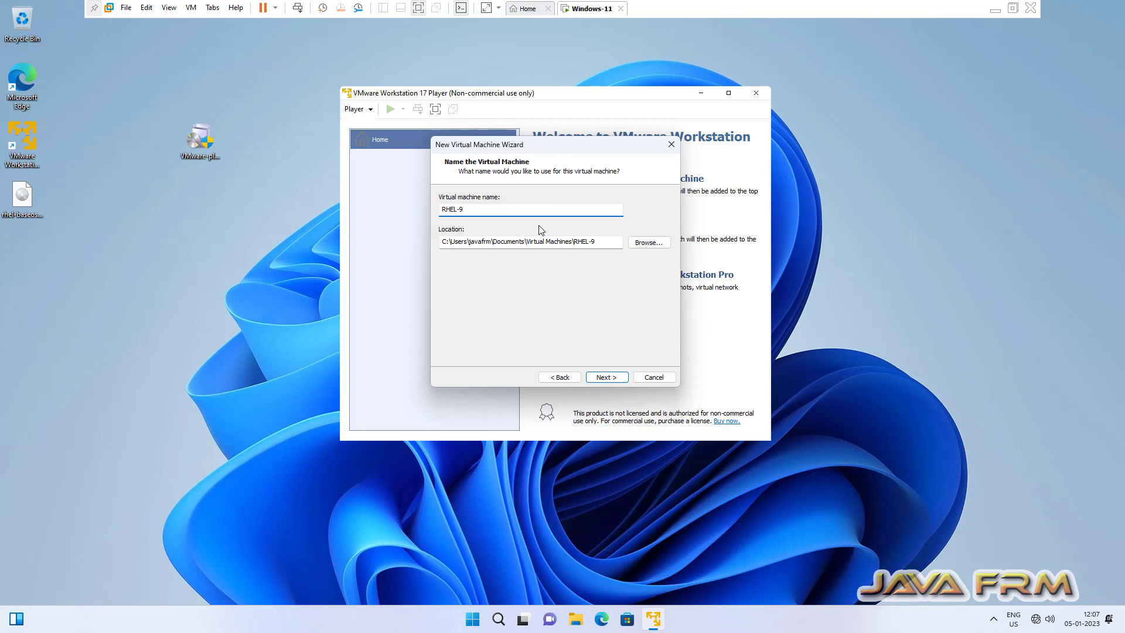
# Name it RHEL-9, store the virtual disk as a single file and reach the summary.
pyautogui.click(606, 377)
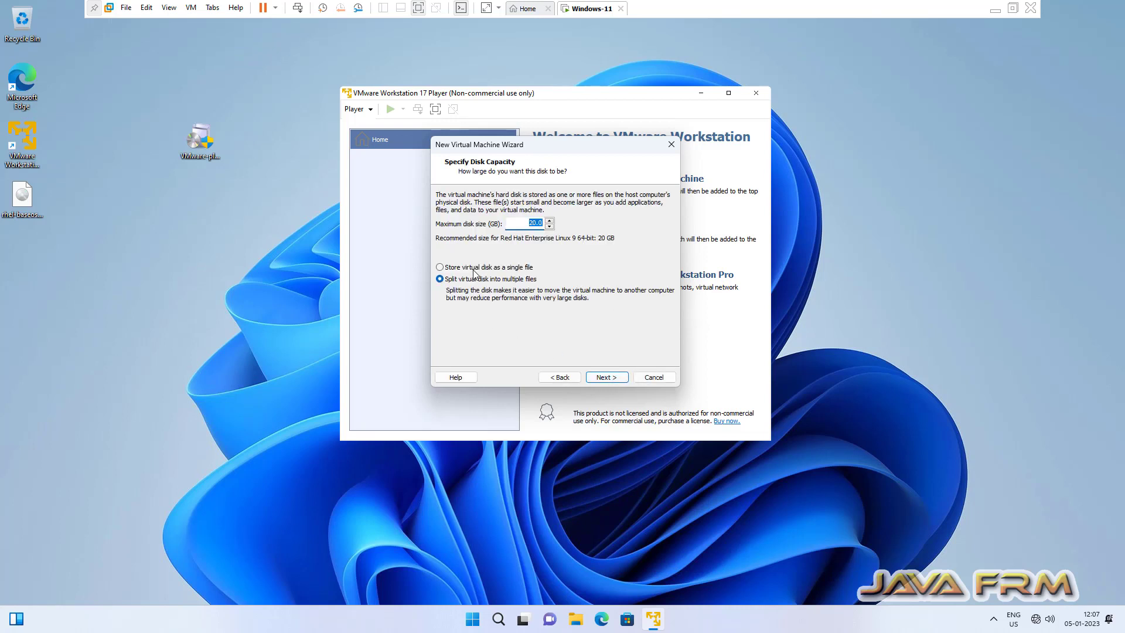
pyautogui.click(476, 268)
pyautogui.click(605, 377)
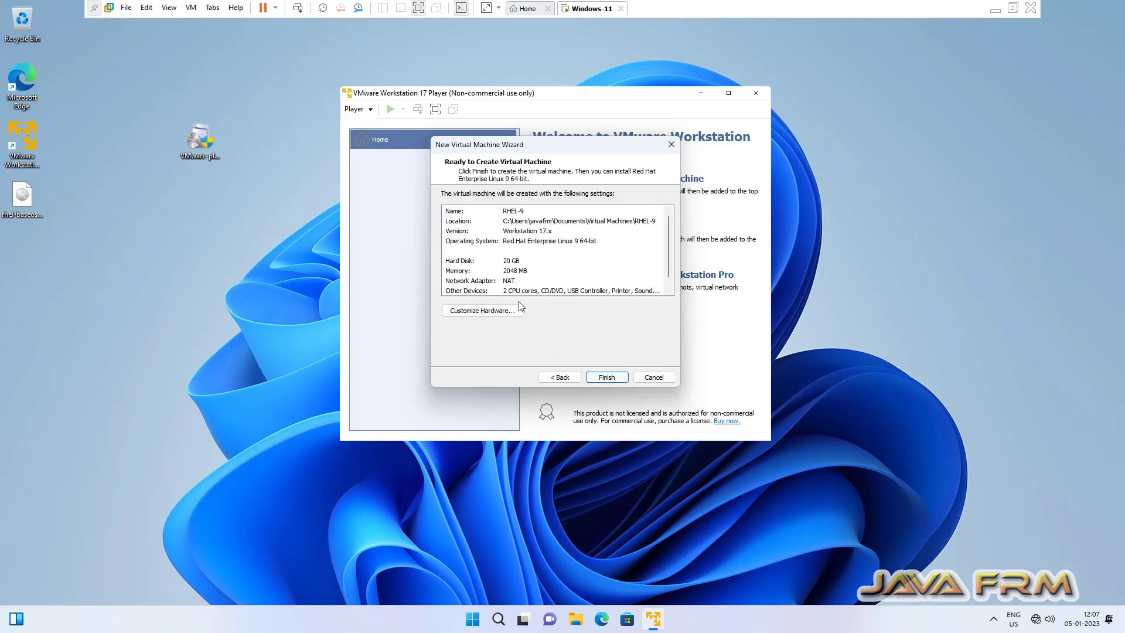
# In Customize Hardware, give the VM 4 processor cores.
pyautogui.click(483, 310)
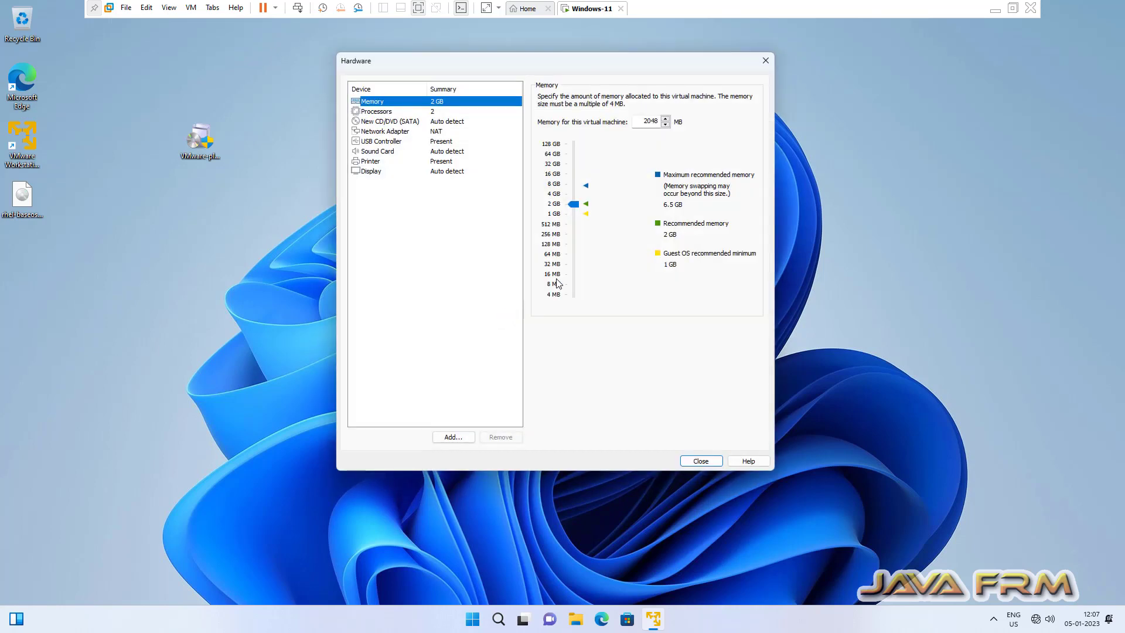
pyautogui.click(384, 112)
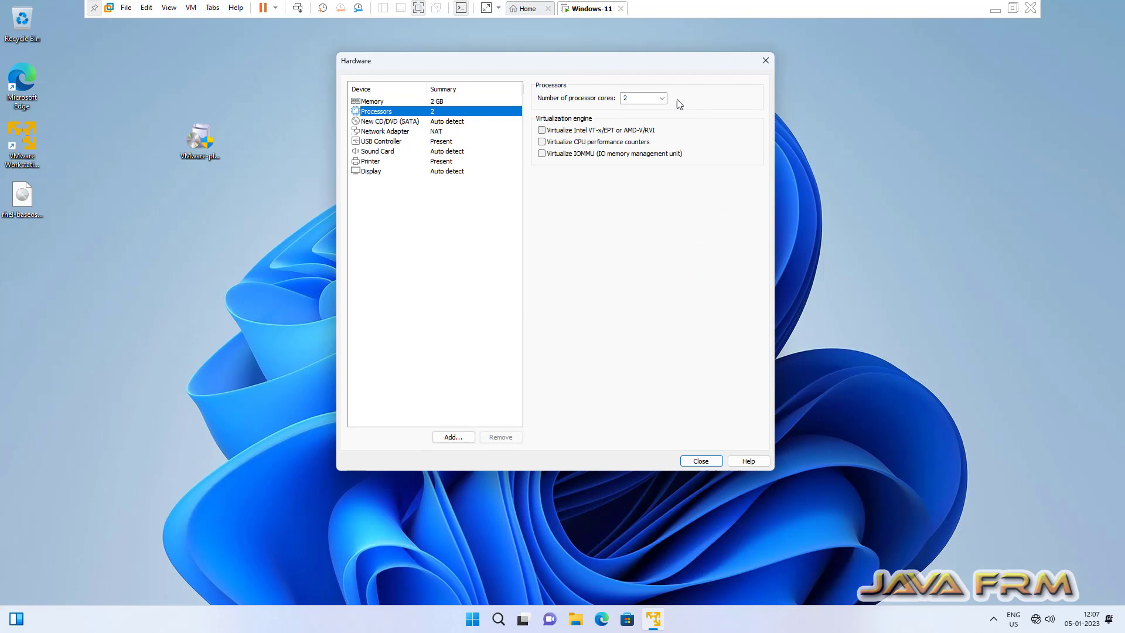
pyautogui.click(661, 99)
pyautogui.click(632, 132)
# Attach the rhel-baseos-9.1-x86_64-dvd ISO from the Desktop as the CD/DVD image.
pyautogui.click(378, 122)
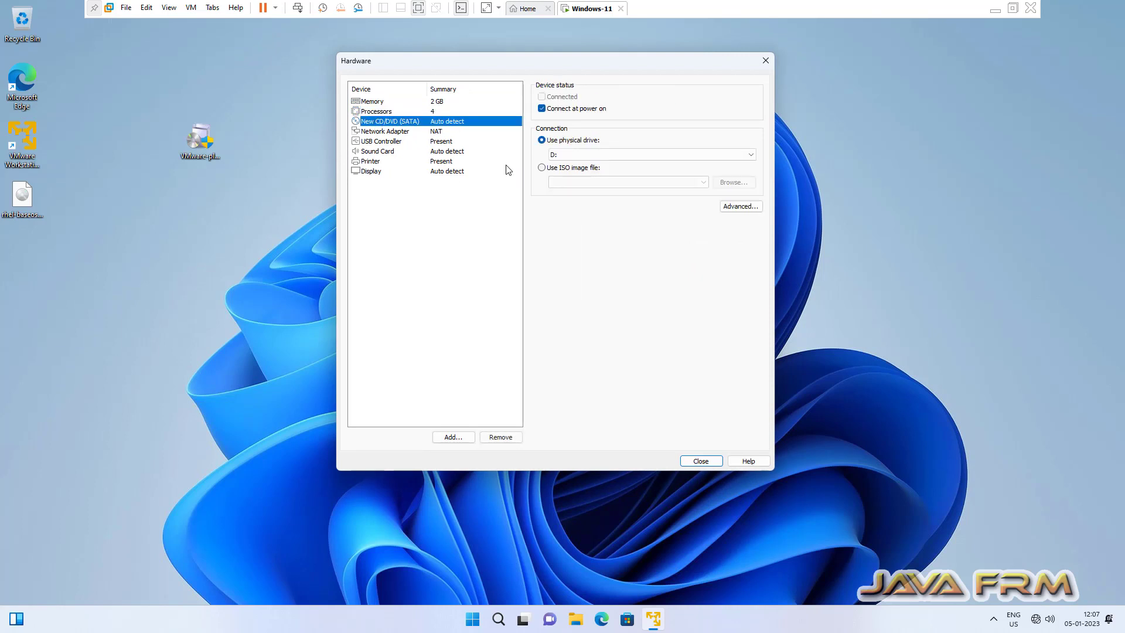
pyautogui.click(541, 169)
pyautogui.click(734, 181)
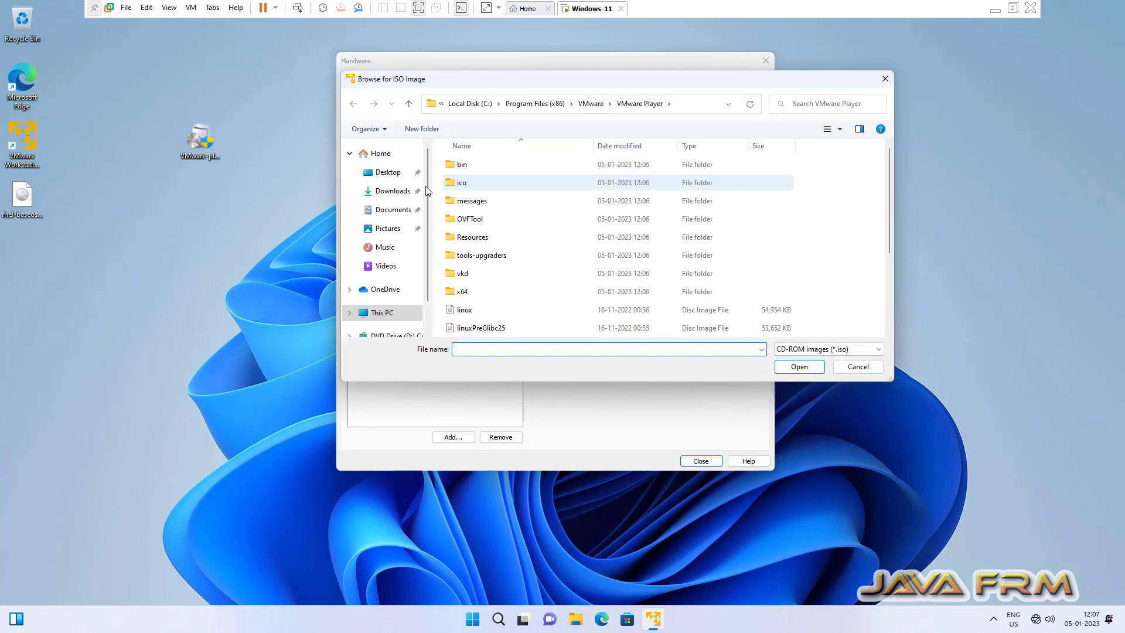
pyautogui.click(388, 172)
pyautogui.click(492, 168)
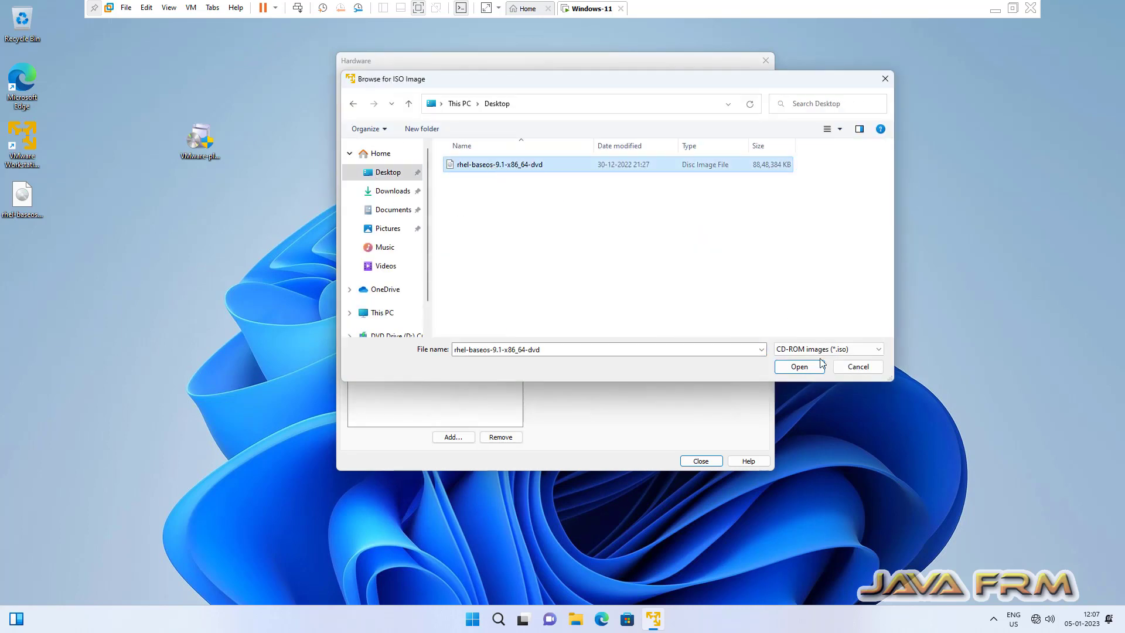
pyautogui.click(799, 367)
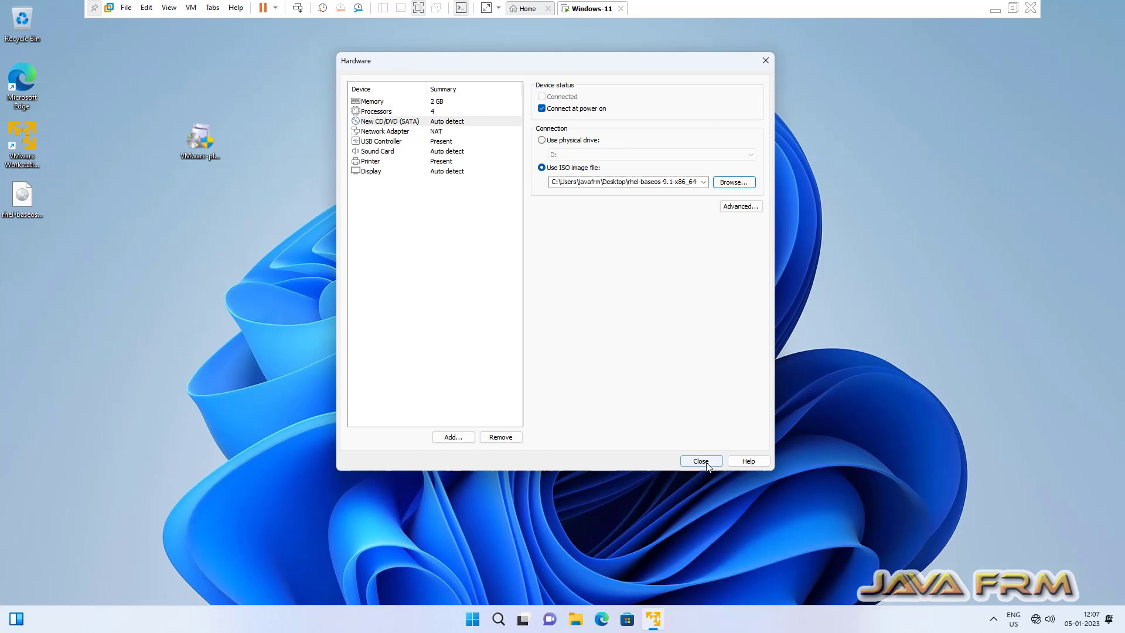
# Switch the network adapter to host-only and close the hardware settings.
pyautogui.click(387, 132)
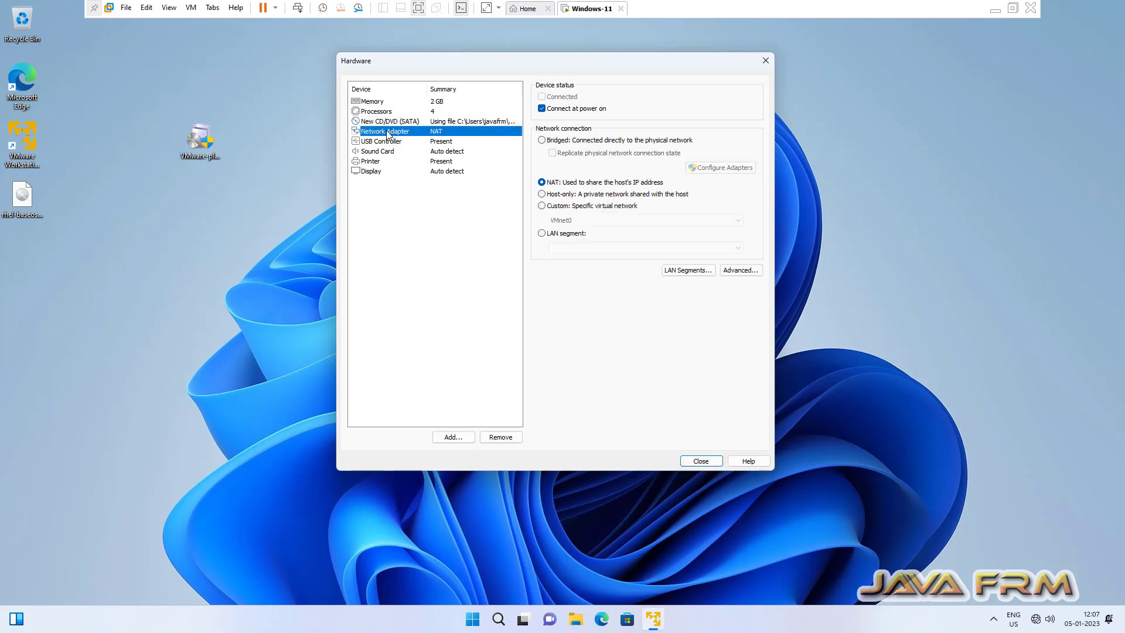
pyautogui.click(592, 196)
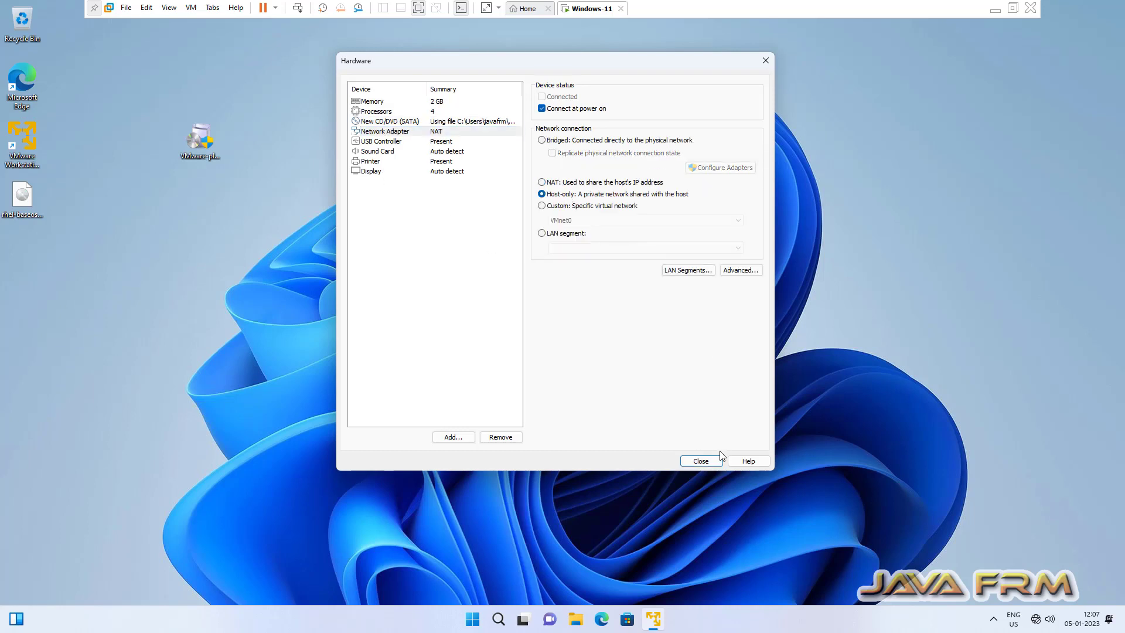
pyautogui.click(702, 461)
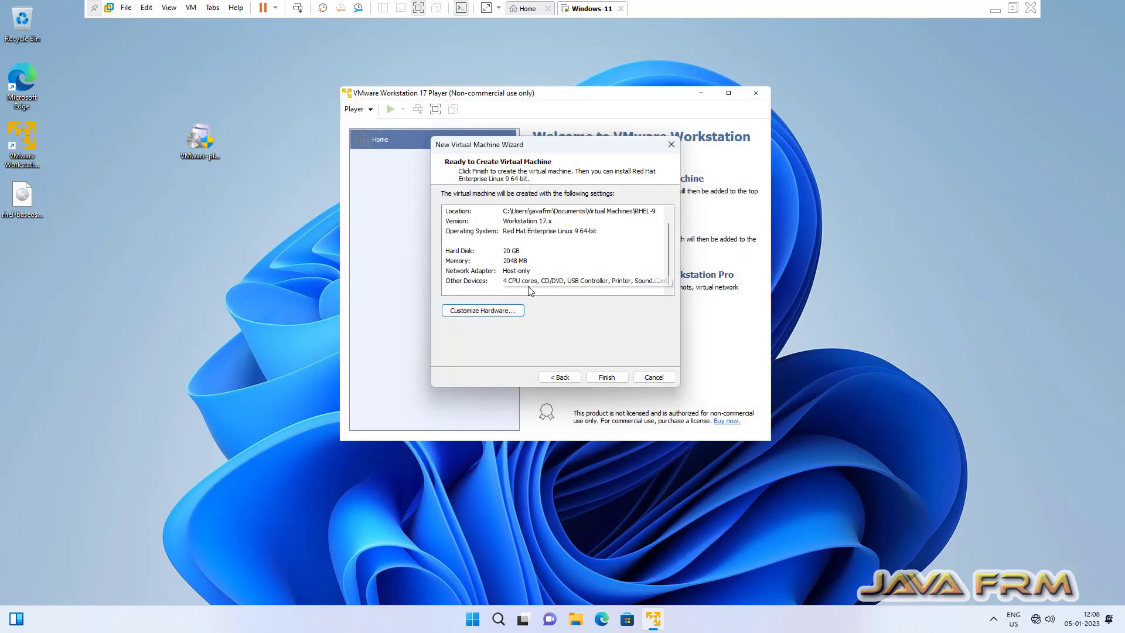
# Finish creating RHEL-9, power it on past the degraded-performance warning and maximize its window.
pyautogui.click(605, 377)
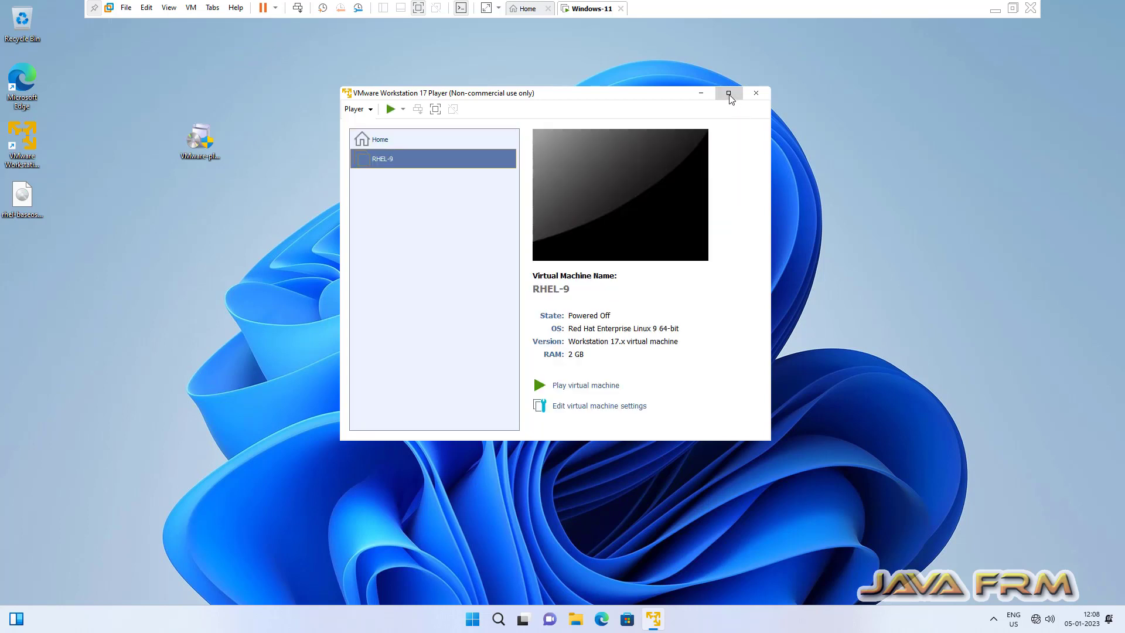
pyautogui.click(586, 385)
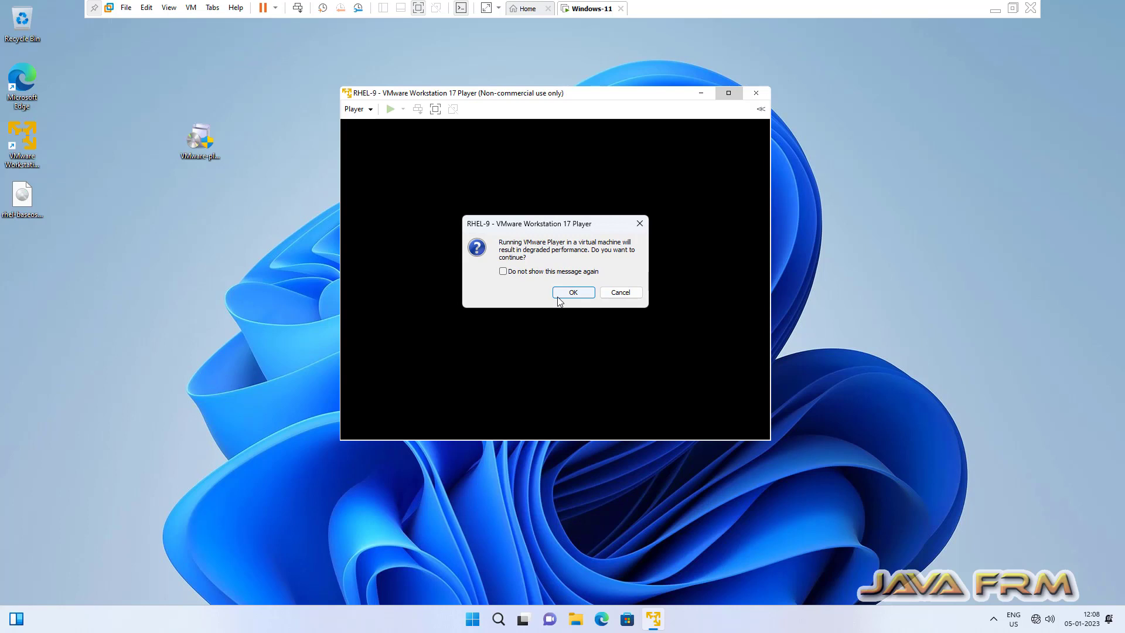
pyautogui.click(572, 292)
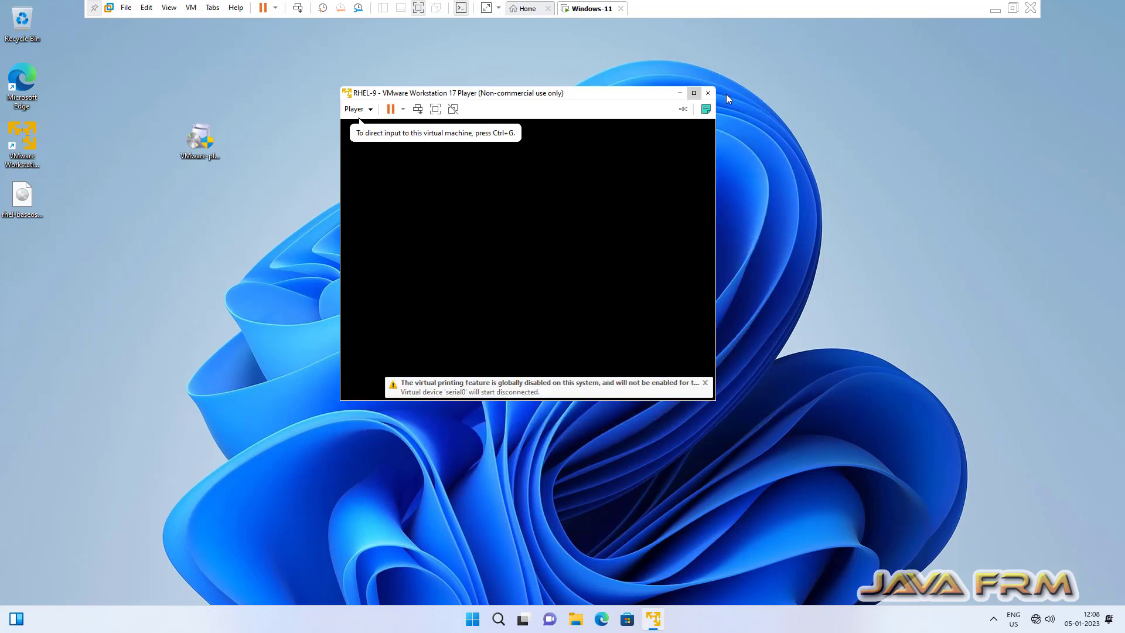
pyautogui.click(694, 93)
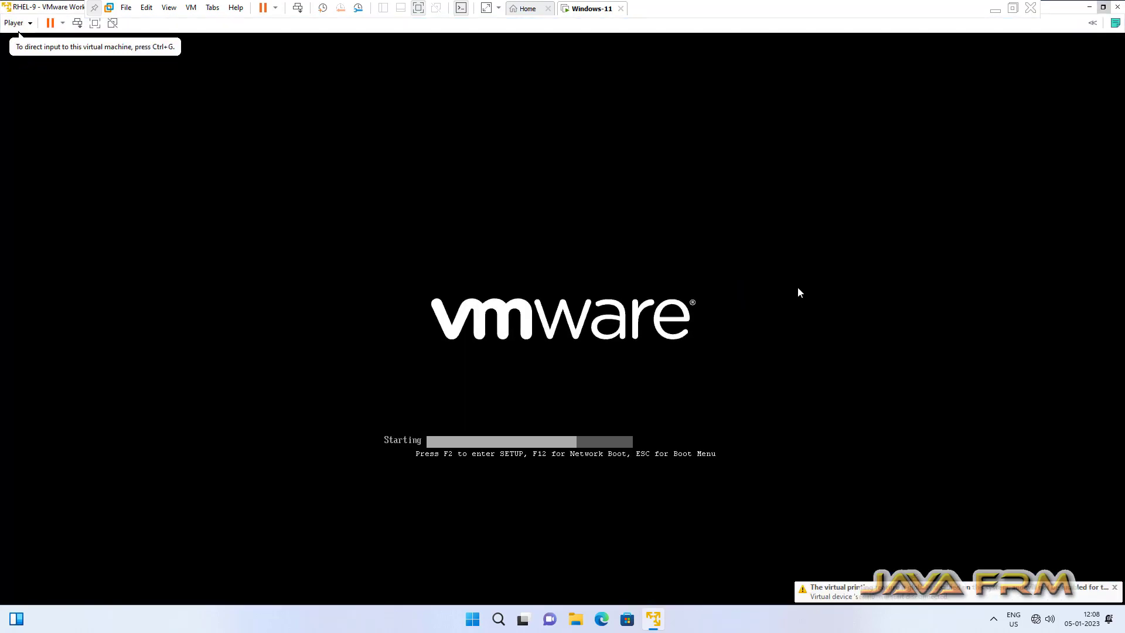
# Boot the RHEL 9.1 installer and keep English (United States) as the language.
pyautogui.click(797, 287)
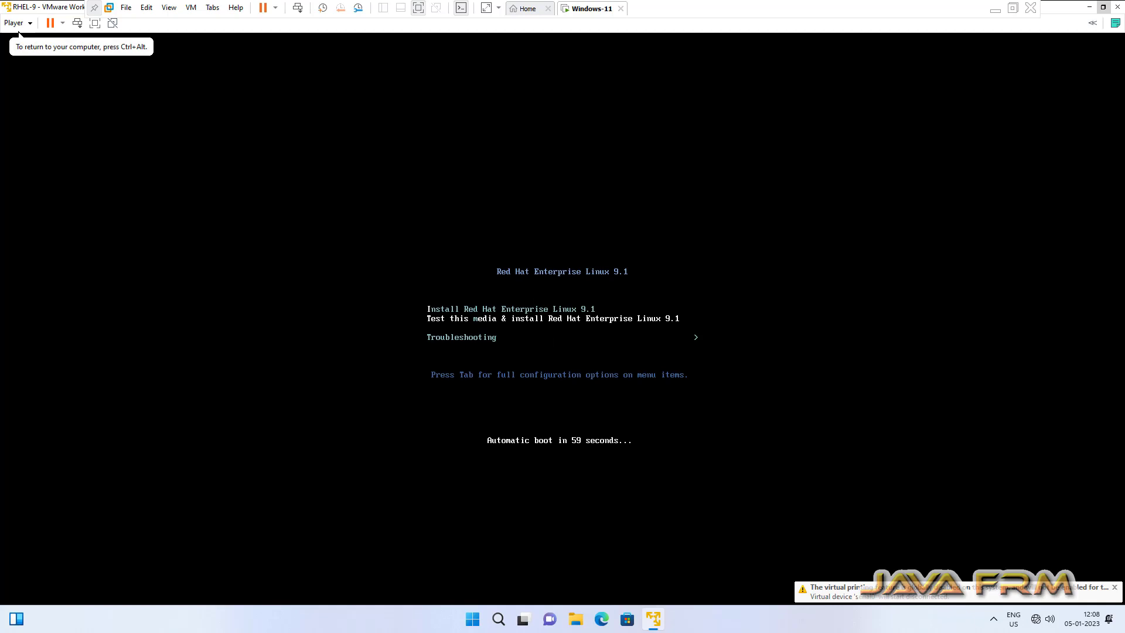
pyautogui.press('Up')
pyautogui.press('Up')
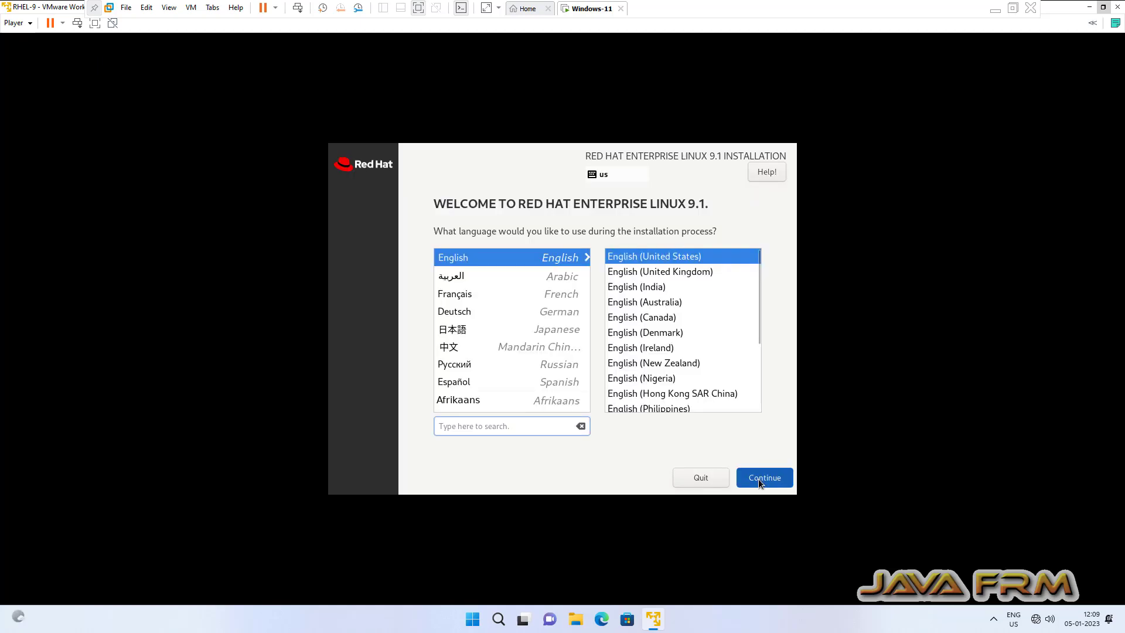
pyautogui.click(758, 479)
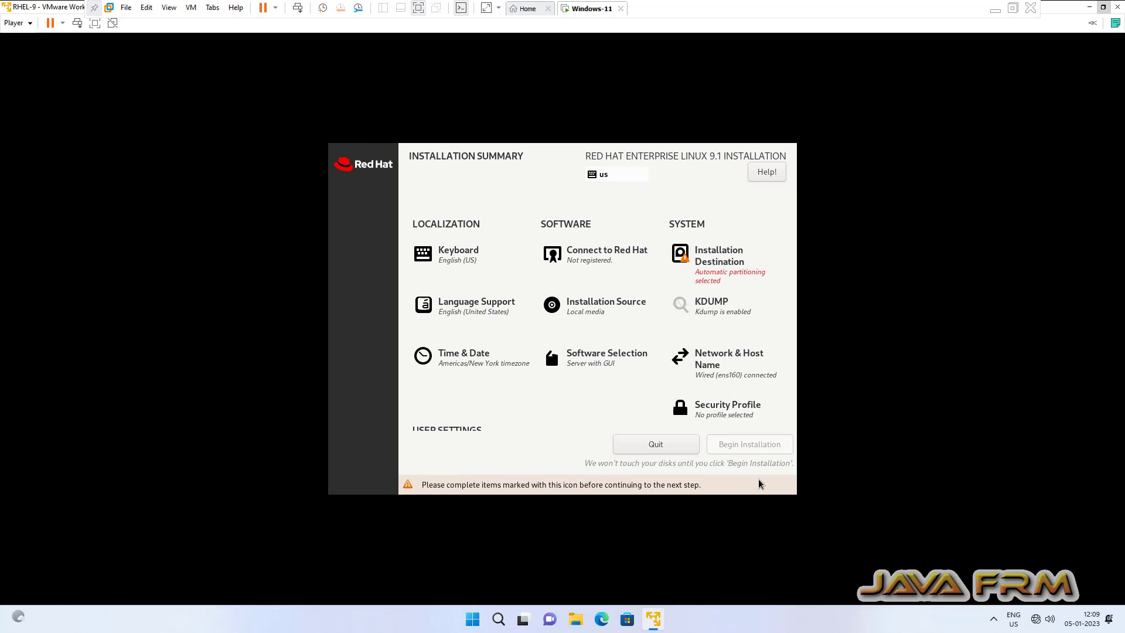
# Choose the 20 GiB NVMe disk as the installation destination with automatic partitioning.
pyautogui.click(719, 256)
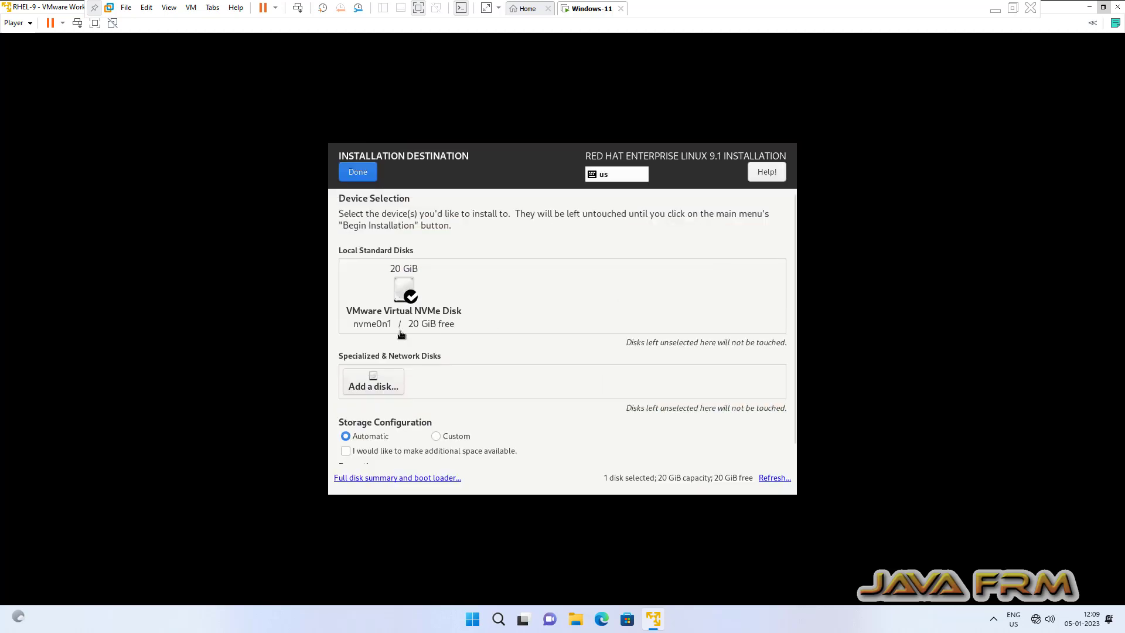
pyautogui.click(403, 299)
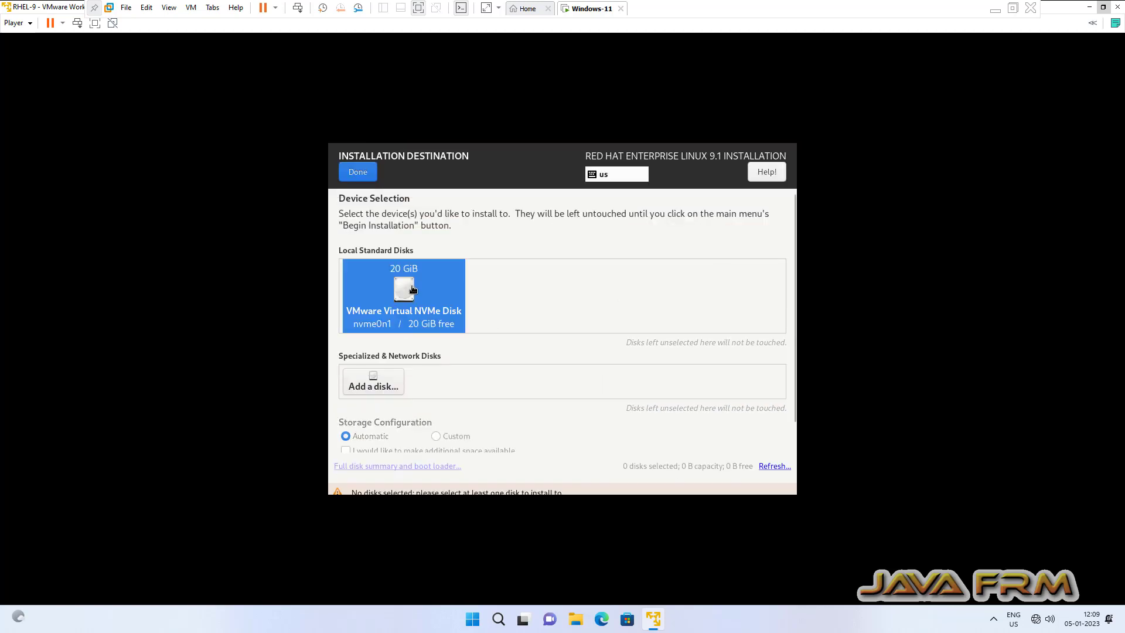
pyautogui.click(355, 174)
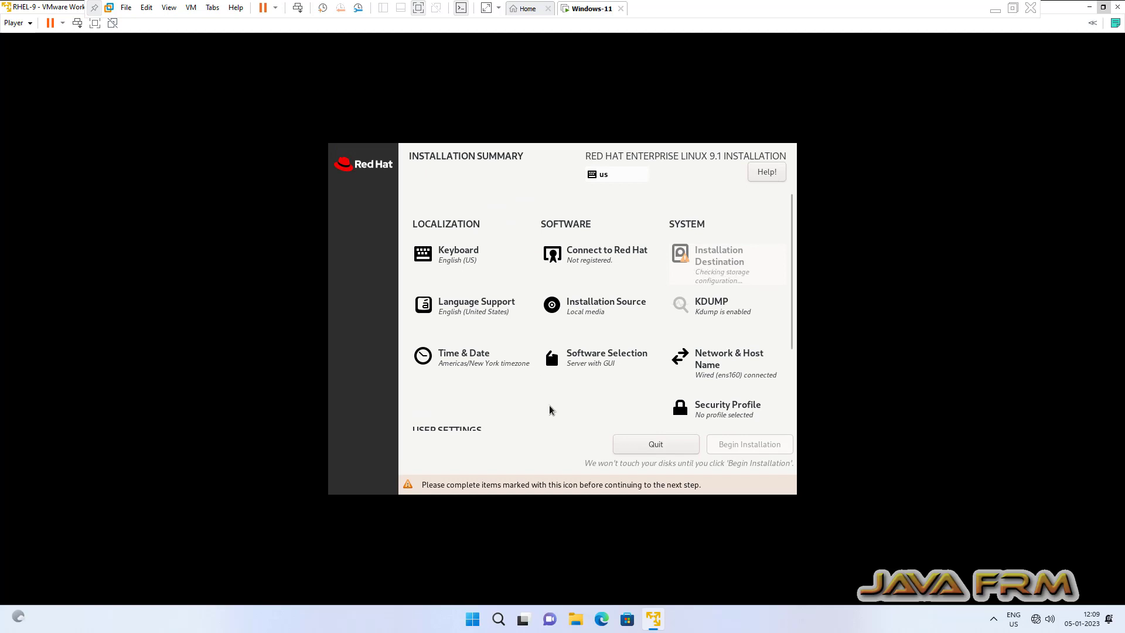
pyautogui.scroll(-2, 550, 410)
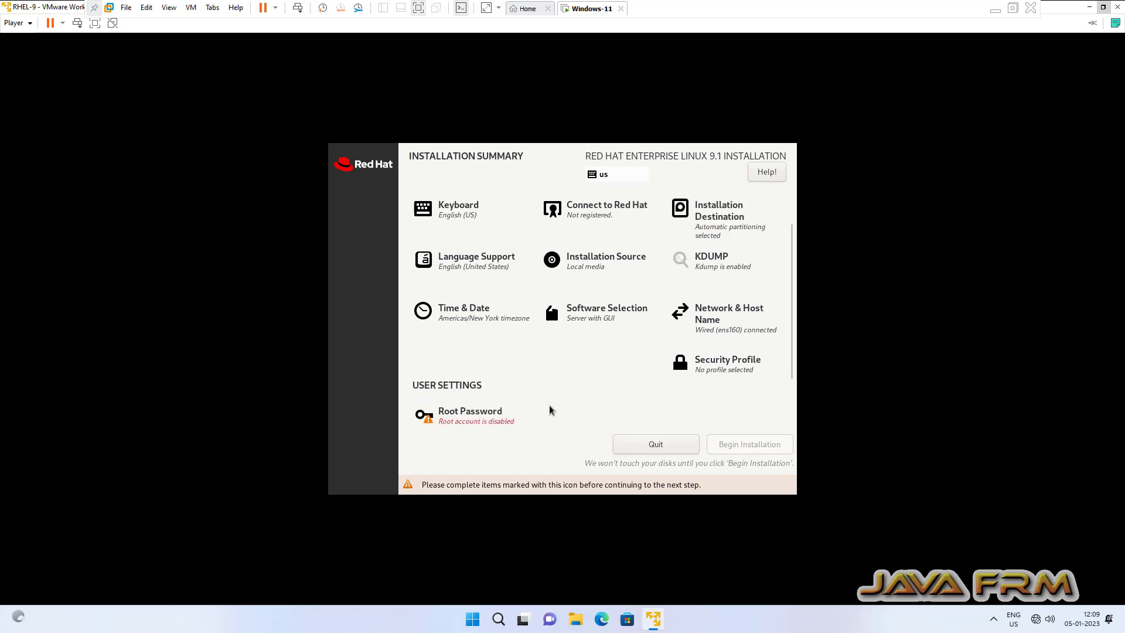
# Enter and confirm the root password, then return to the summary.
pyautogui.click(505, 416)
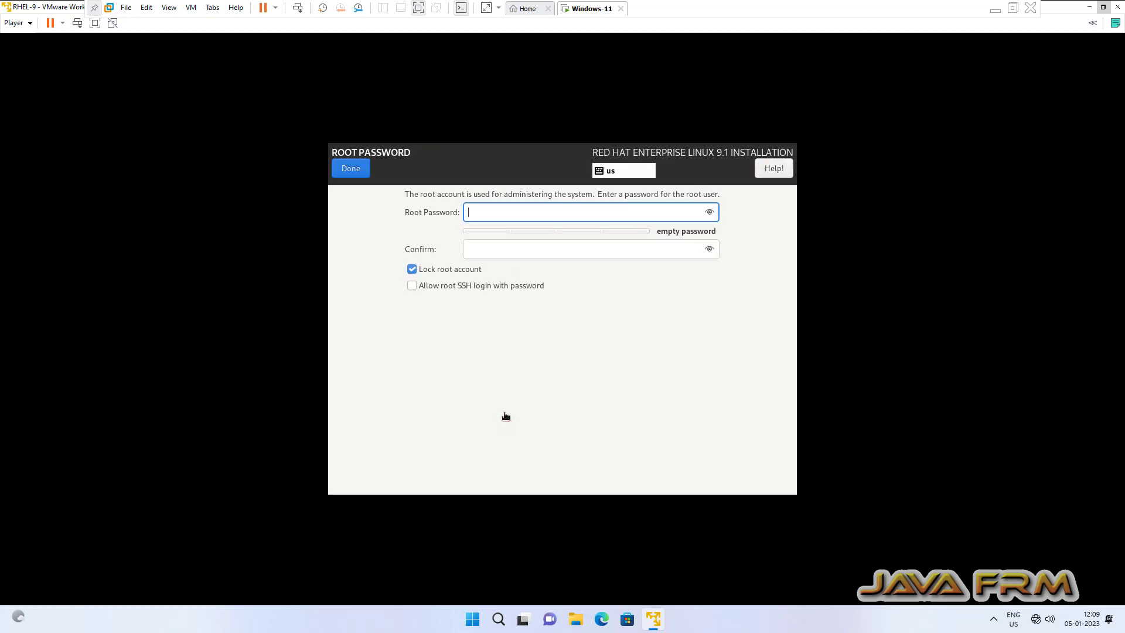
pyautogui.write('redhat')
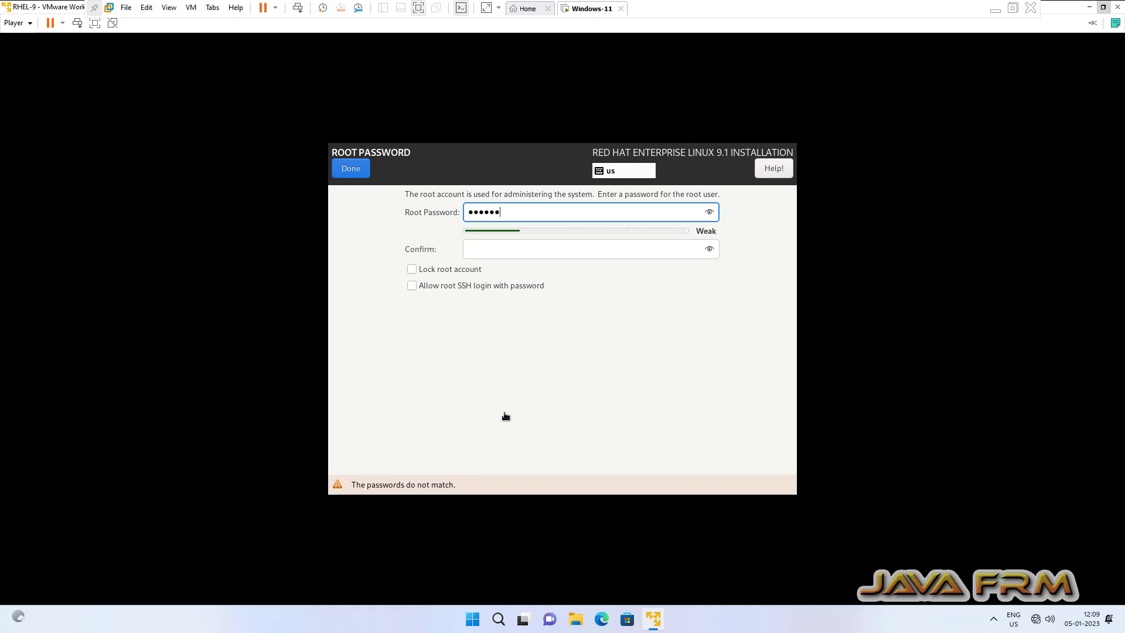
pyautogui.press('Tab')
pyautogui.write('re123')
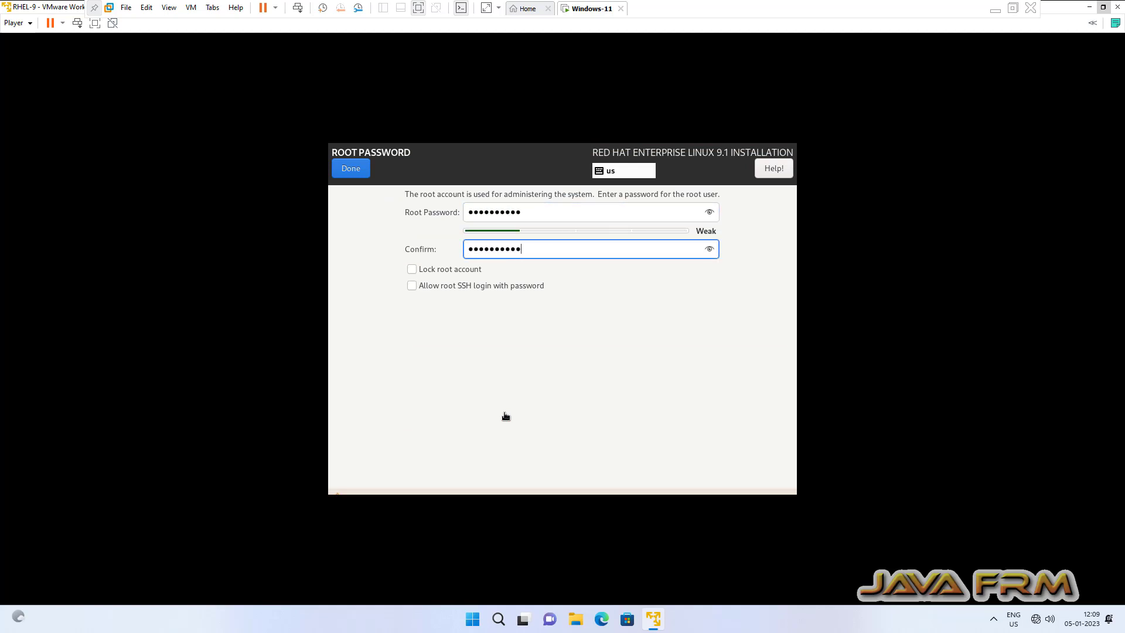
pyautogui.click(348, 172)
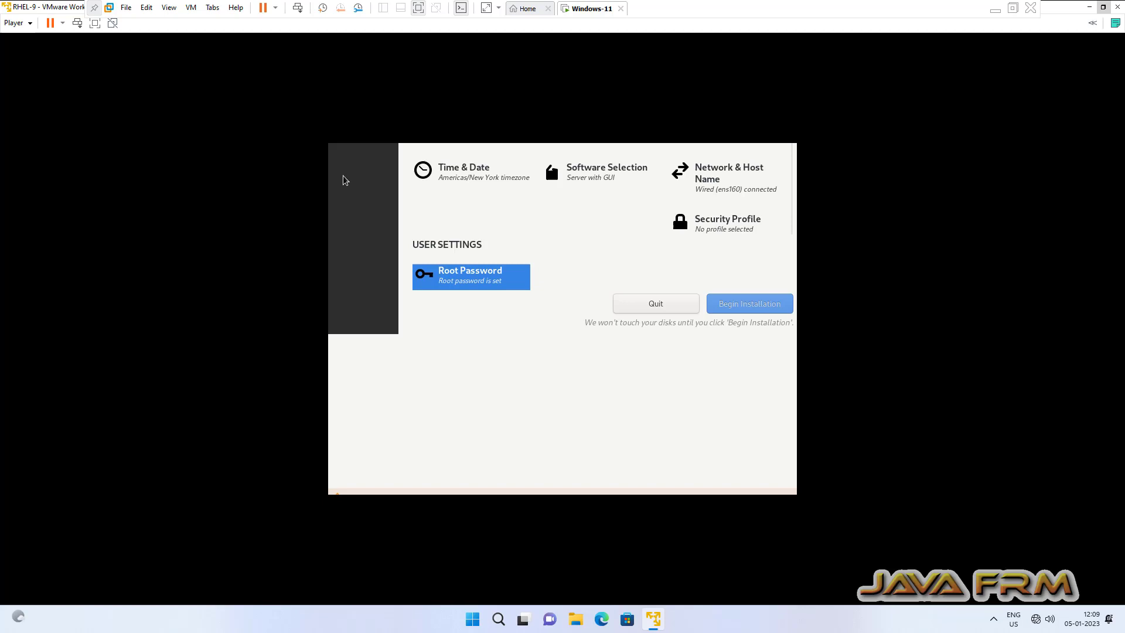
# Set the timezone to Asia/Kolkata via India on the map and begin the installation.
pyautogui.click(451, 341)
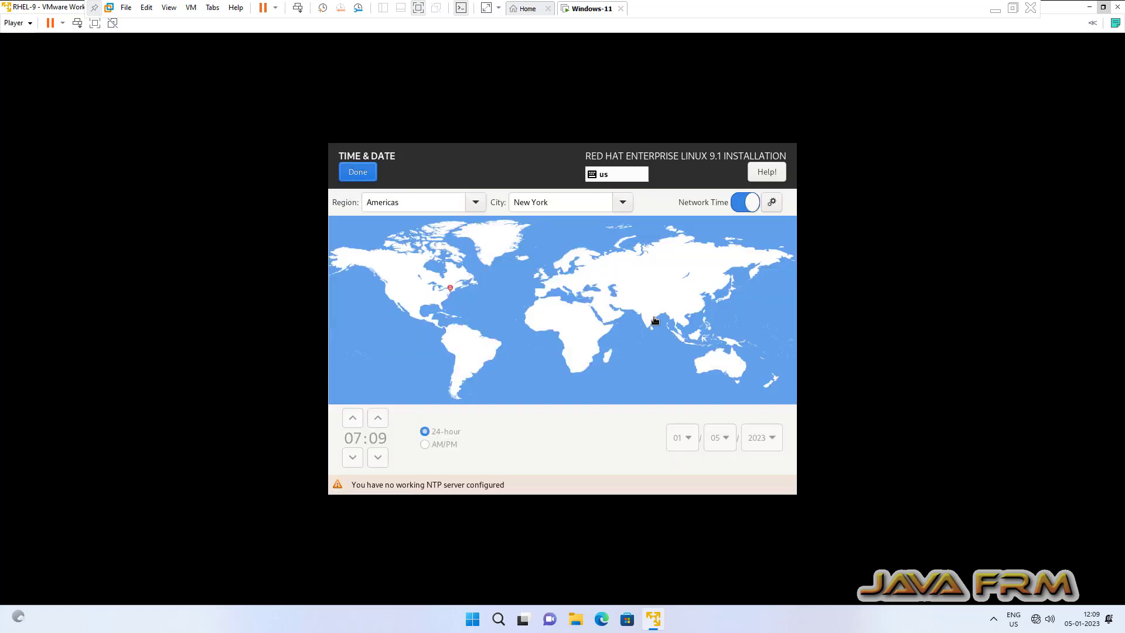
pyautogui.click(652, 317)
pyautogui.click(358, 173)
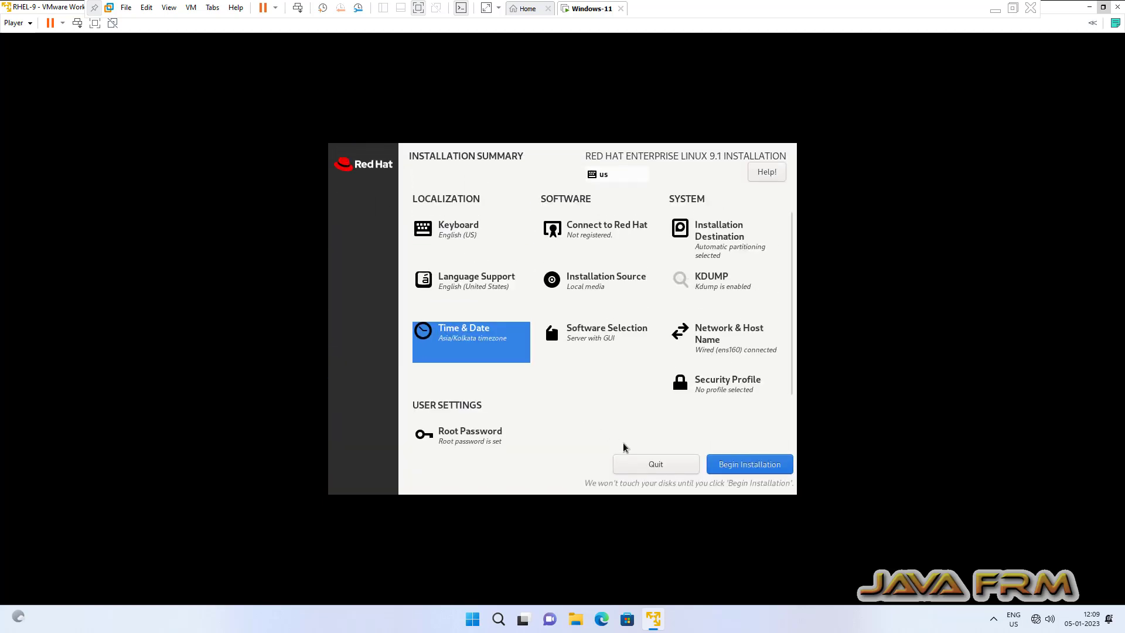
pyautogui.click(751, 466)
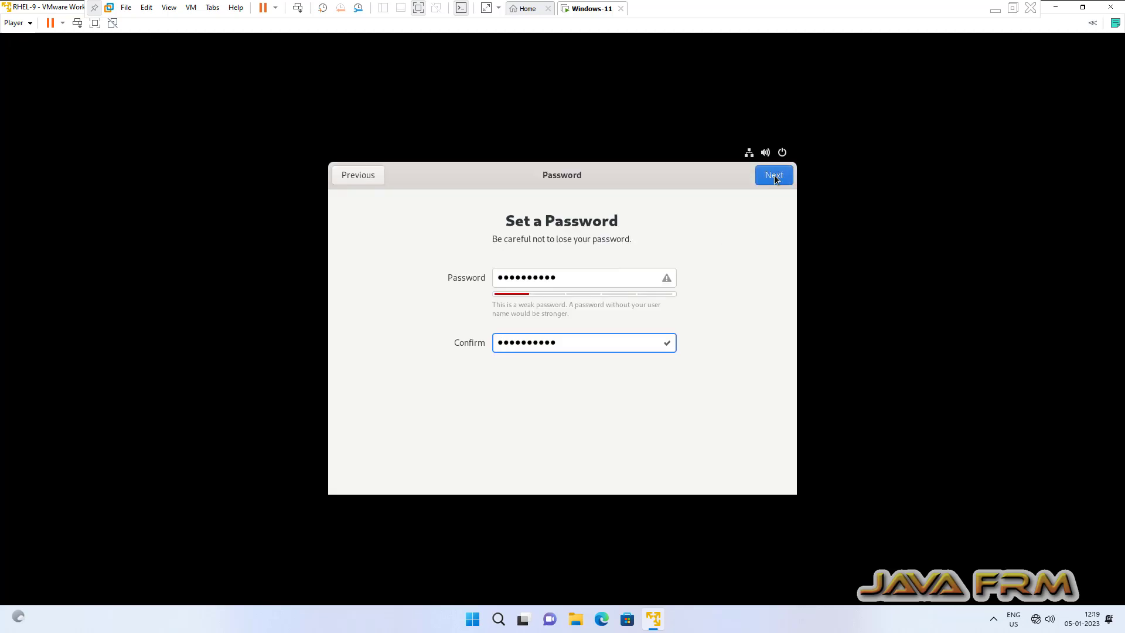
# Accept the user password, start using RHEL, skip the tour and dismiss the not-registered notice.
pyautogui.click(774, 175)
pyautogui.click(607, 415)
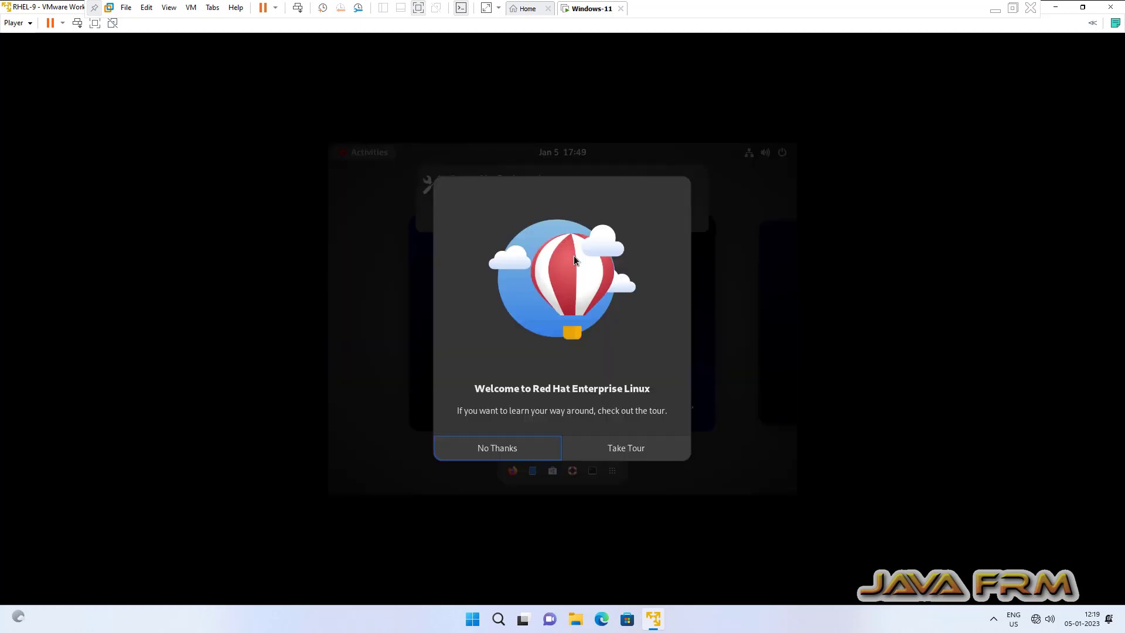
pyautogui.click(520, 448)
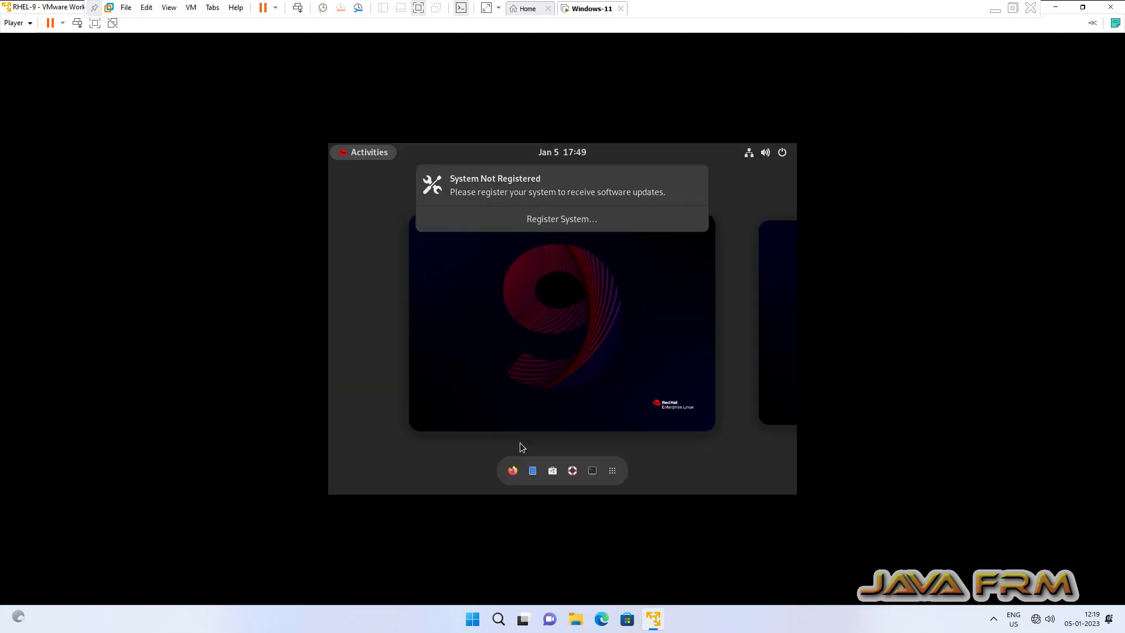
pyautogui.click(694, 179)
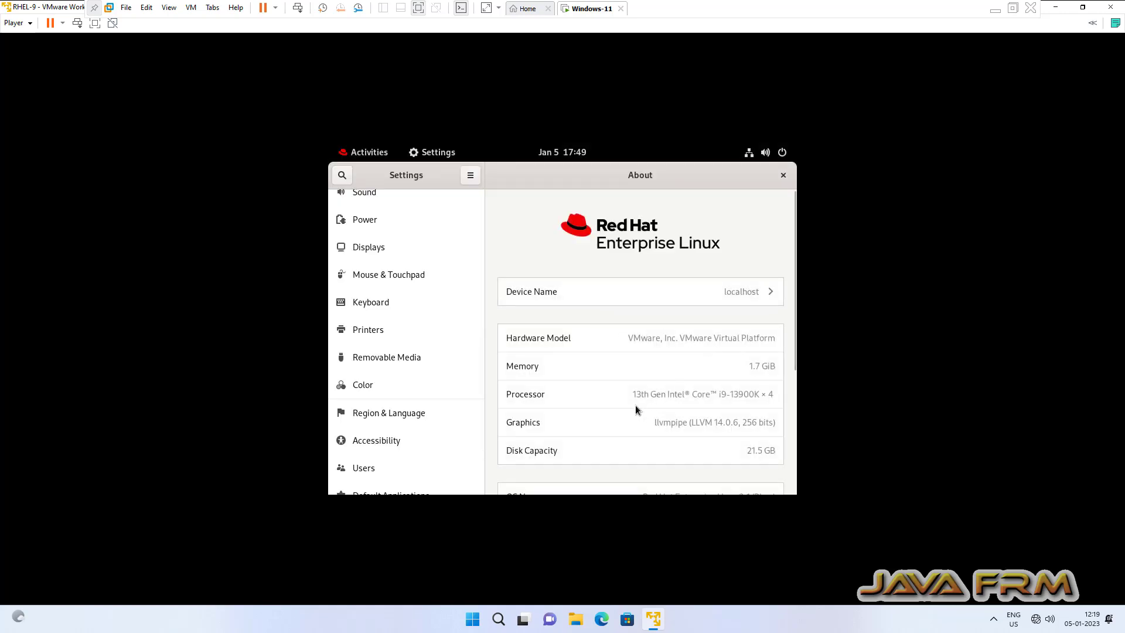
# Close the RHEL Settings window and return Workstation from full screen to windowed mode.
pyautogui.click(1013, 11)
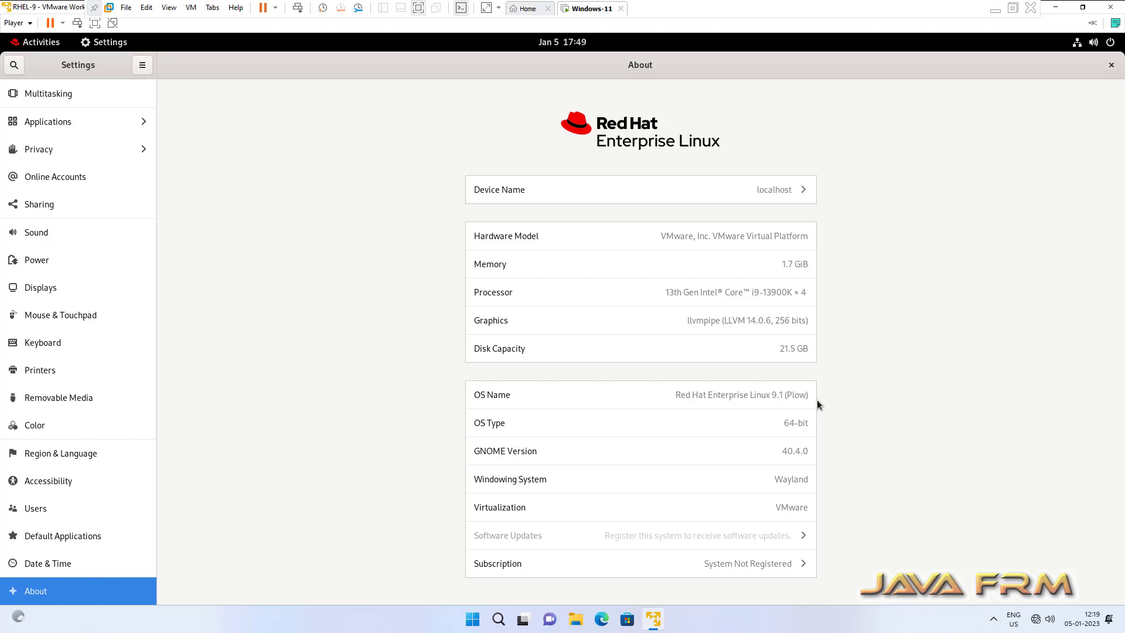
pyautogui.click(1111, 66)
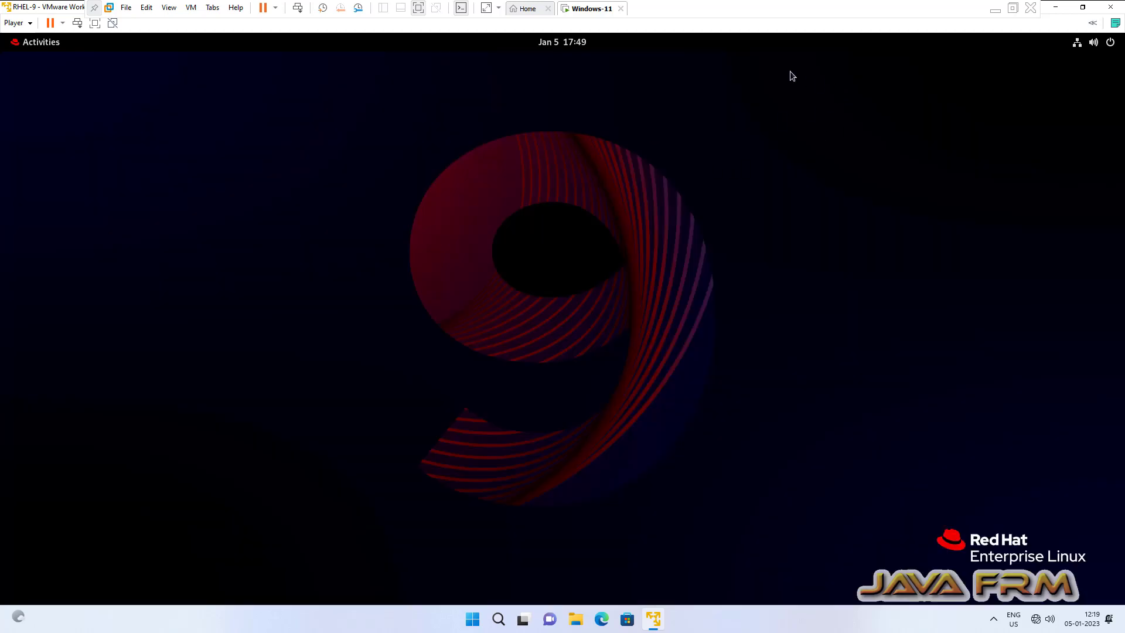
pyautogui.click(1013, 8)
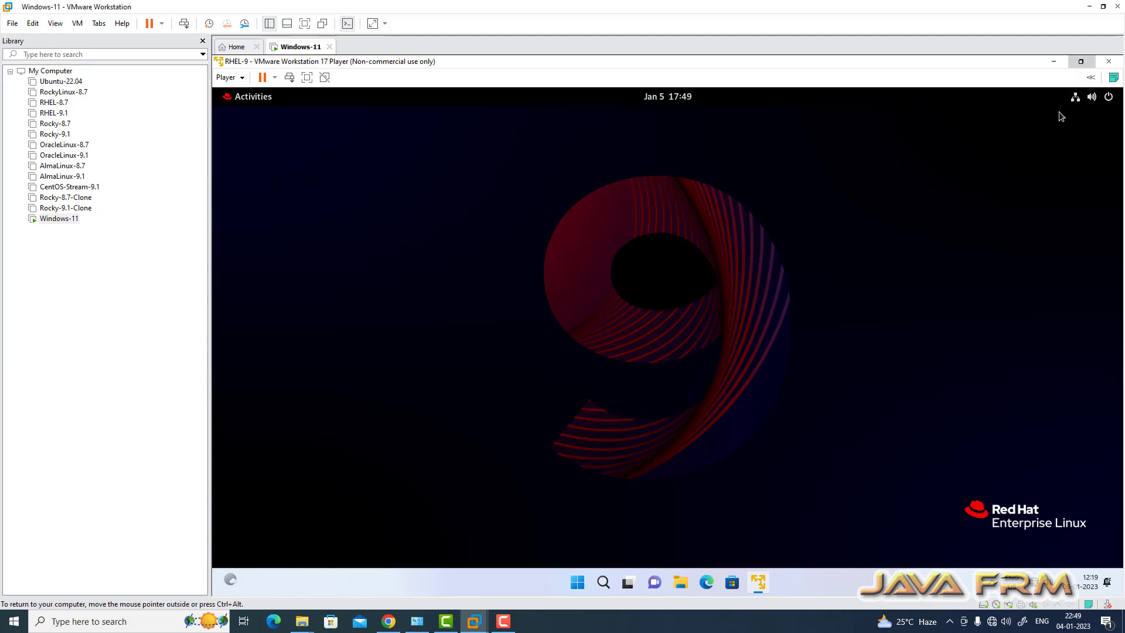
# Restore the RHEL Player window, enlarge and centre it in full-screen Workstation, and show GNOME Activities.
pyautogui.click(1080, 65)
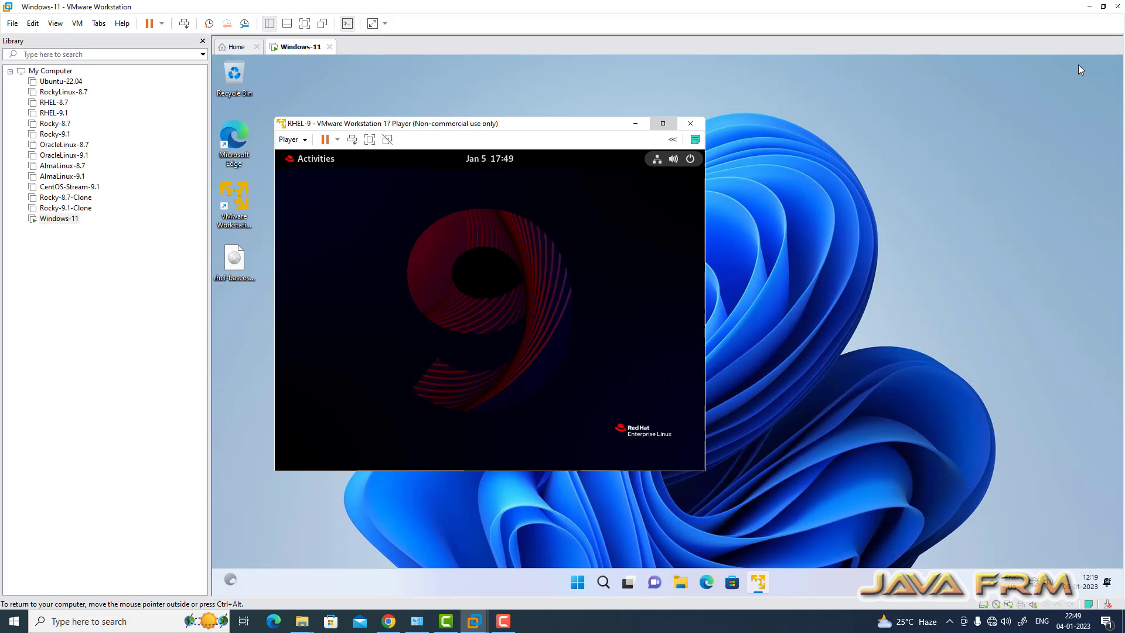
pyautogui.click(305, 23)
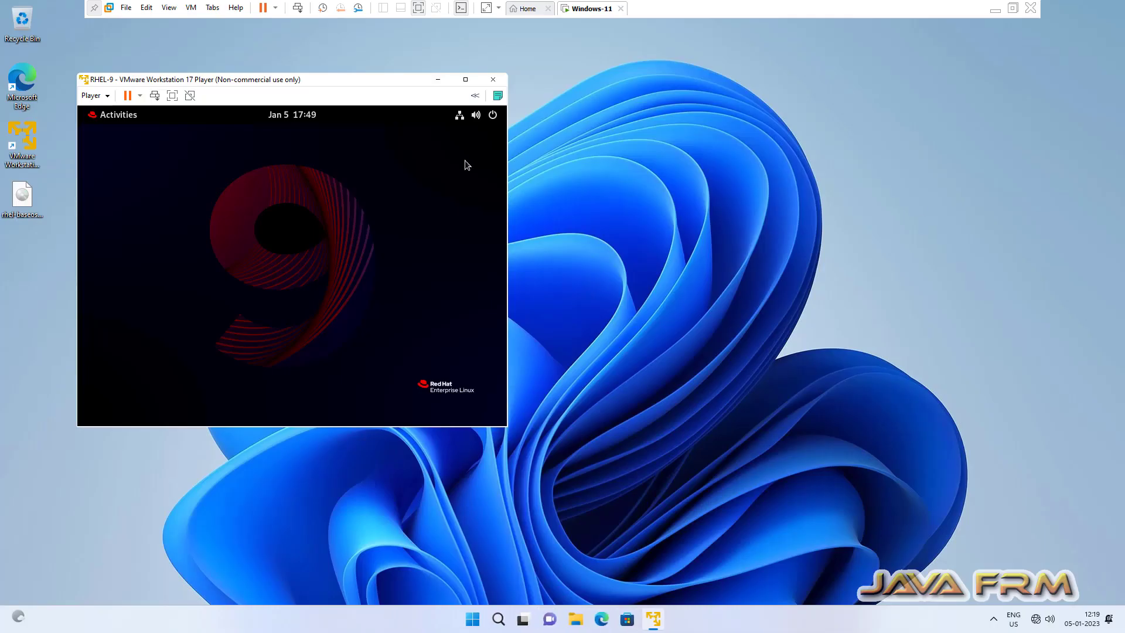
pyautogui.moveTo(356, 81); pyautogui.dragTo(677, 39)
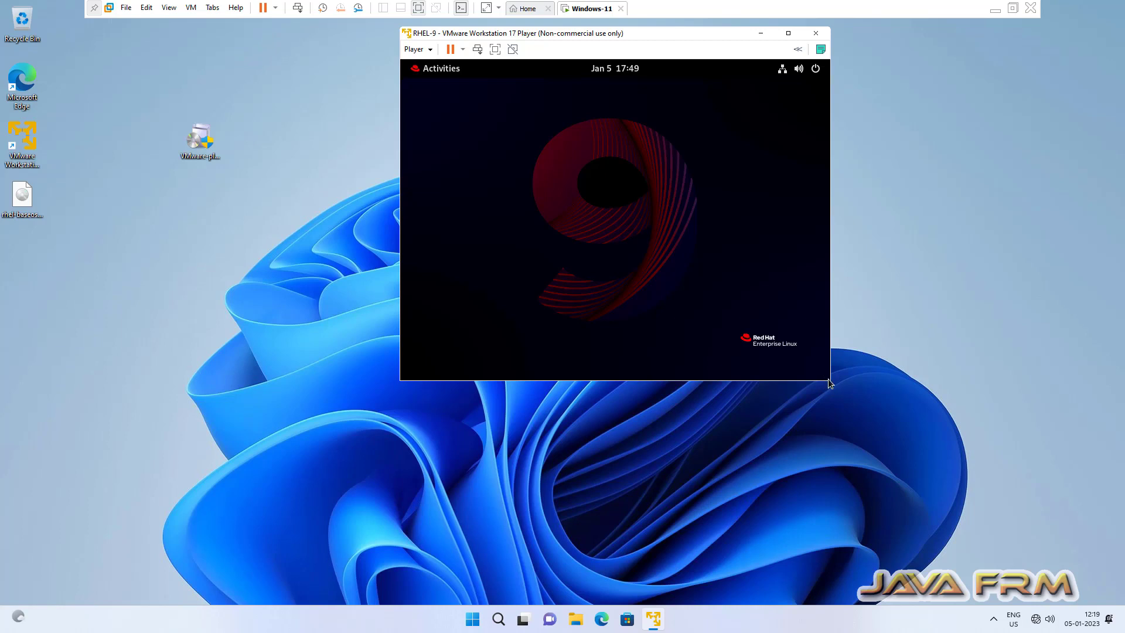
pyautogui.moveTo(829, 383); pyautogui.dragTo(1020, 474)
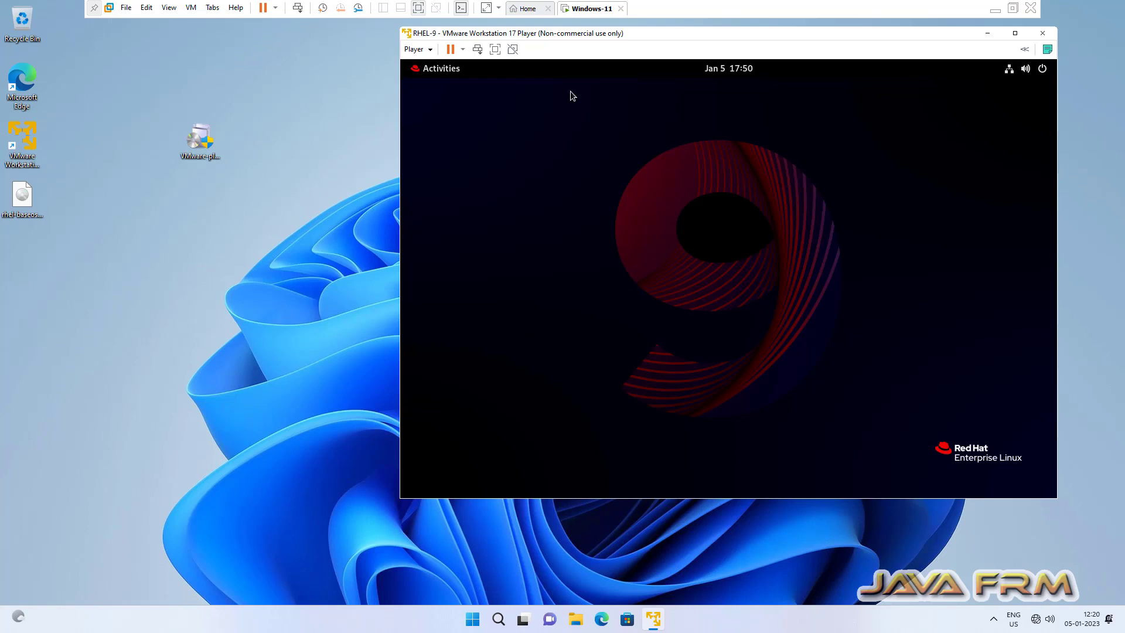
pyautogui.click(441, 69)
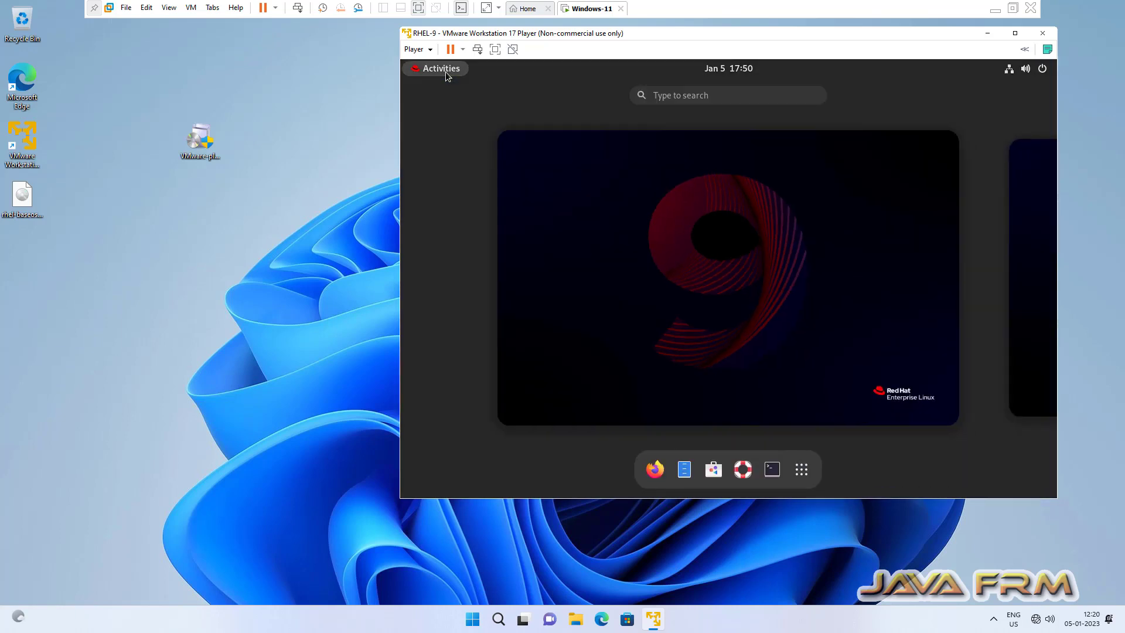
# Run df -kh and free -m in a RHEL terminal to show disk and memory usage.
pyautogui.click(772, 469)
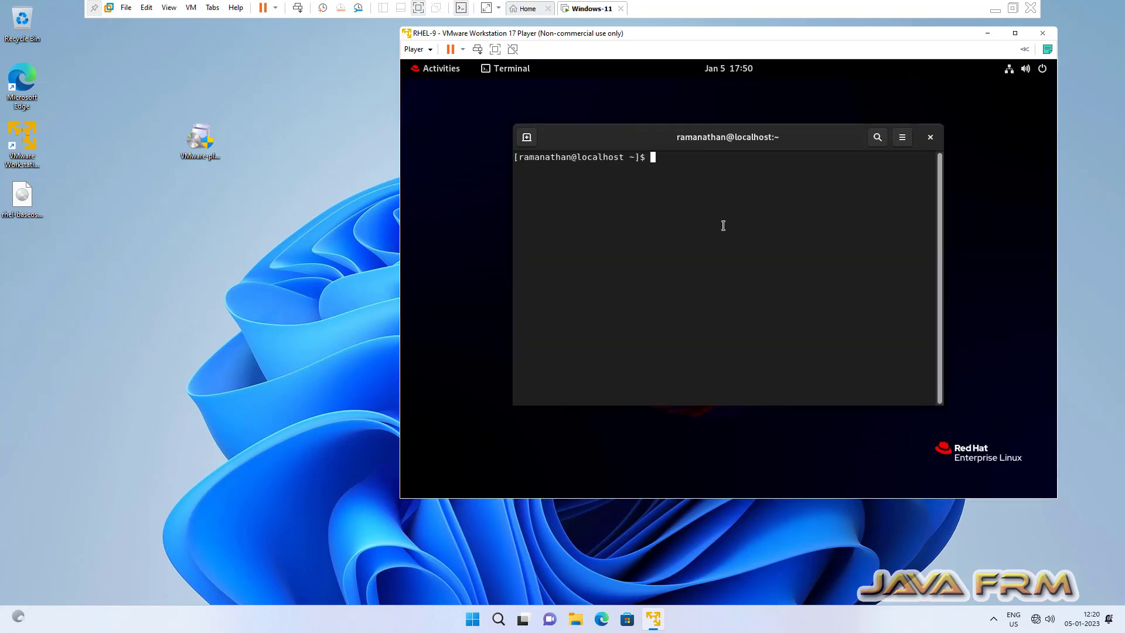
pyautogui.write('df -kh')
pyautogui.press('Return')
pyautogui.write('free')
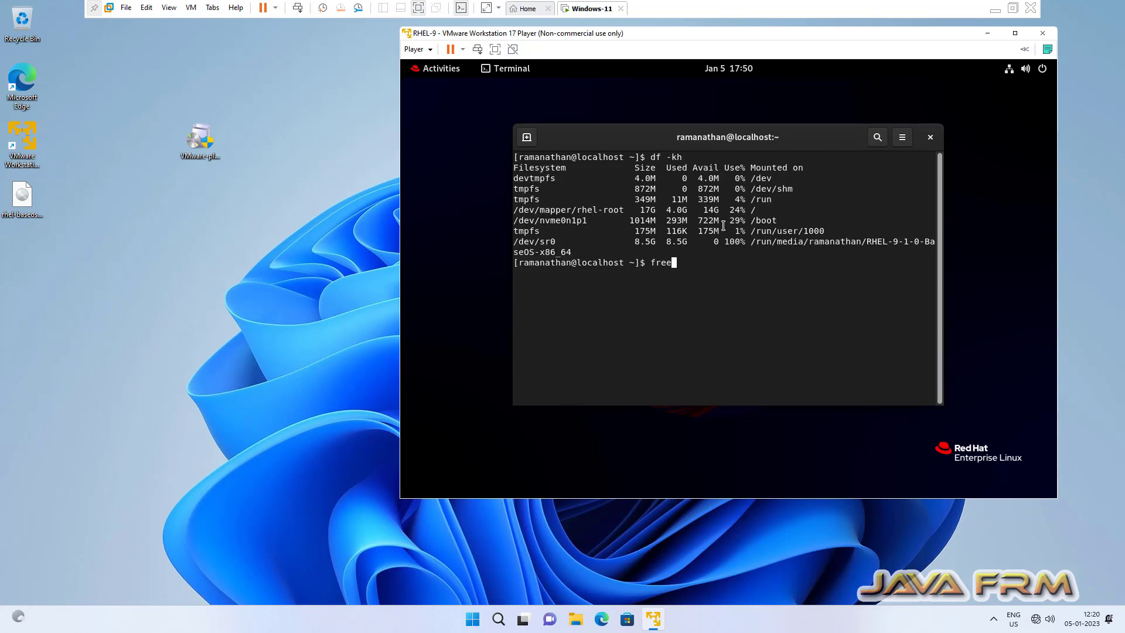
pyautogui.write(' -m')
pyautogui.press('Return')
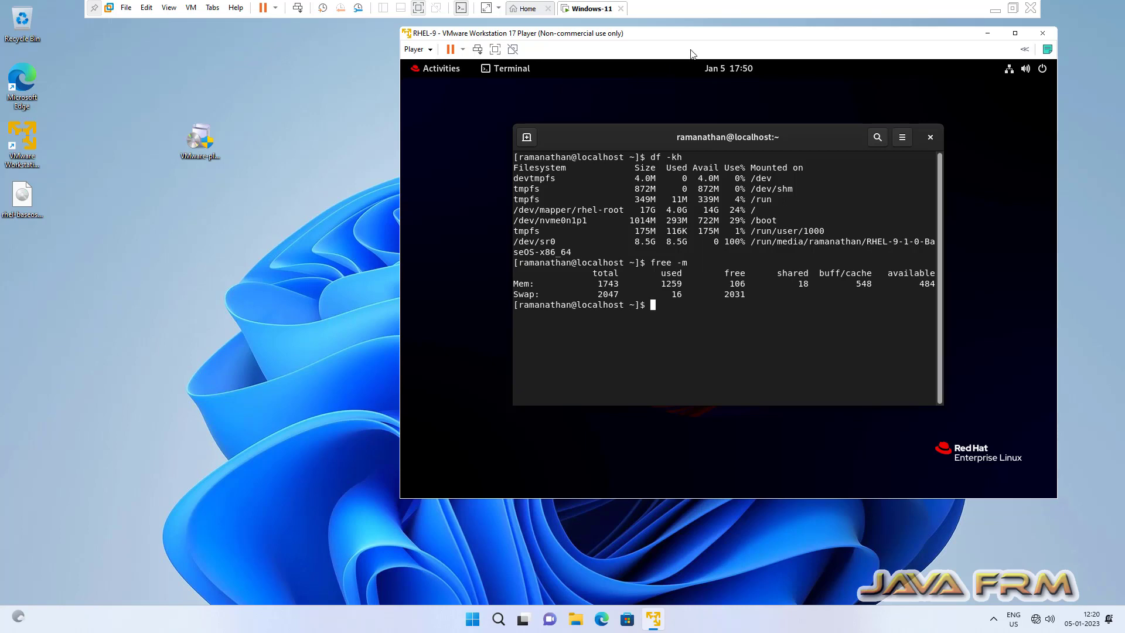
# Leave Workstation full screen, reposition the Player window, and close the RHEL terminal.
pyautogui.moveTo(719, 34); pyautogui.dragTo(705, 63)
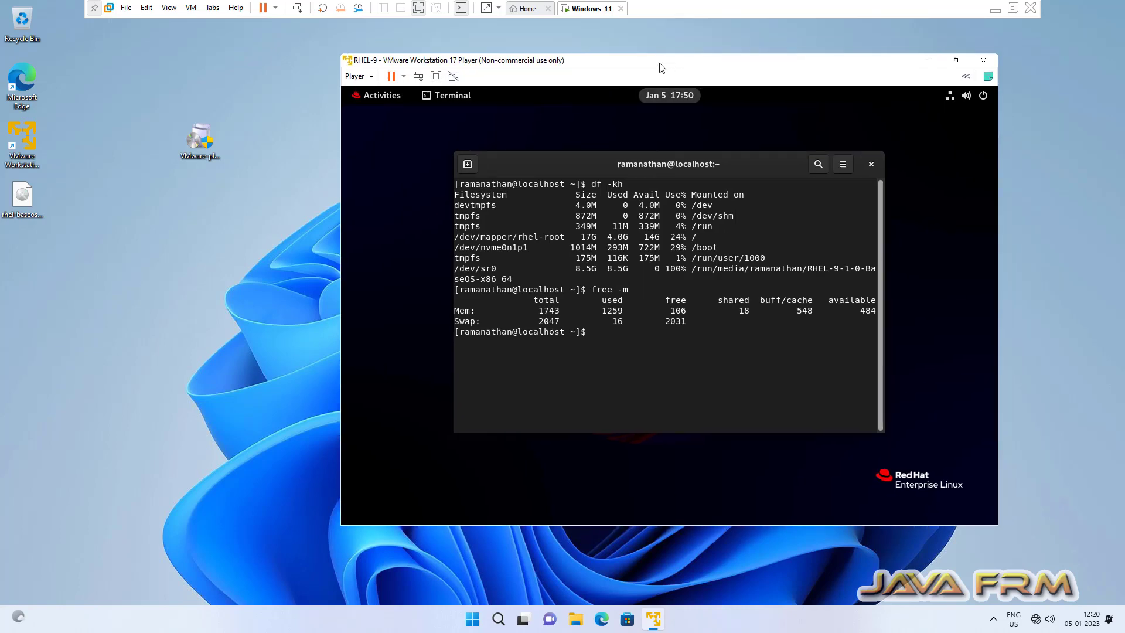
pyautogui.click(1013, 8)
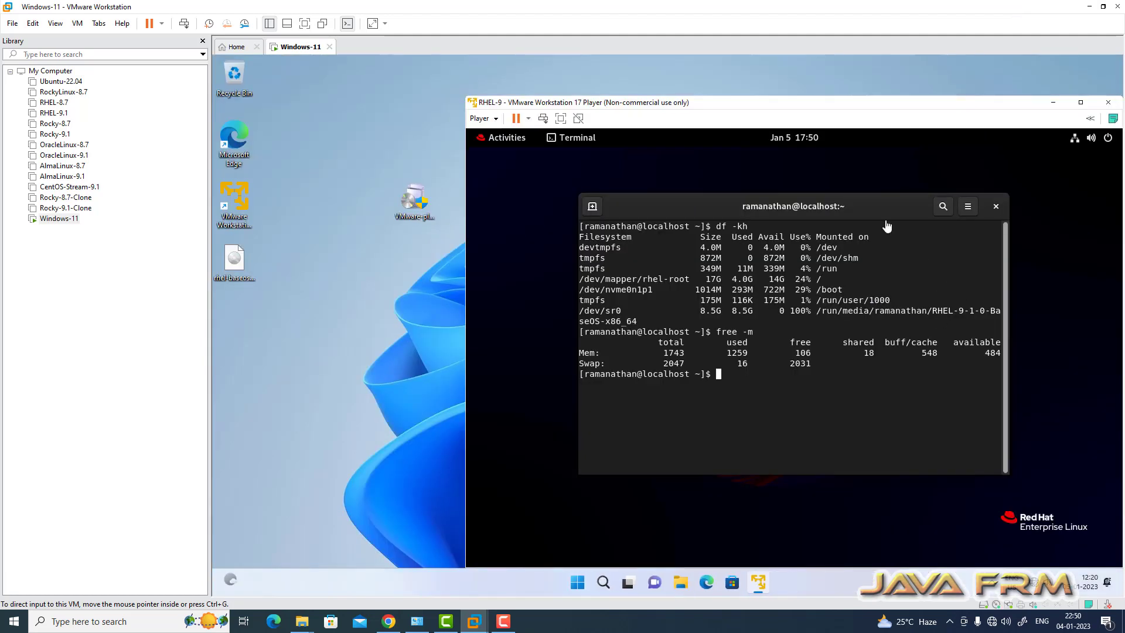
pyautogui.moveTo(785, 102); pyautogui.dragTo(738, 90)
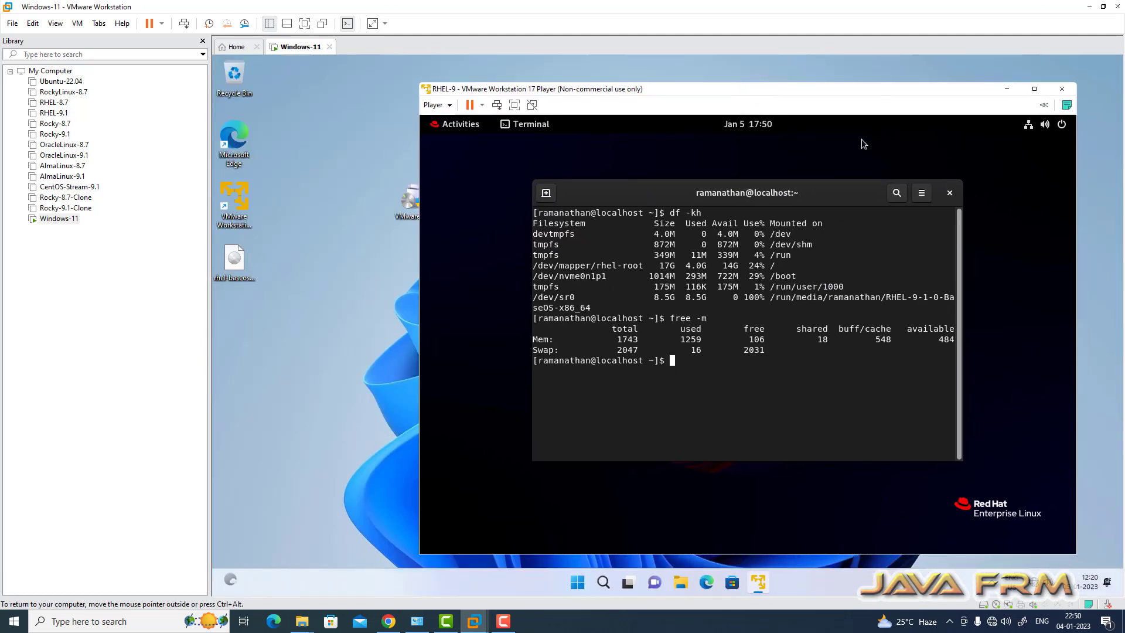
pyautogui.moveTo(846, 98); pyautogui.dragTo(825, 82)
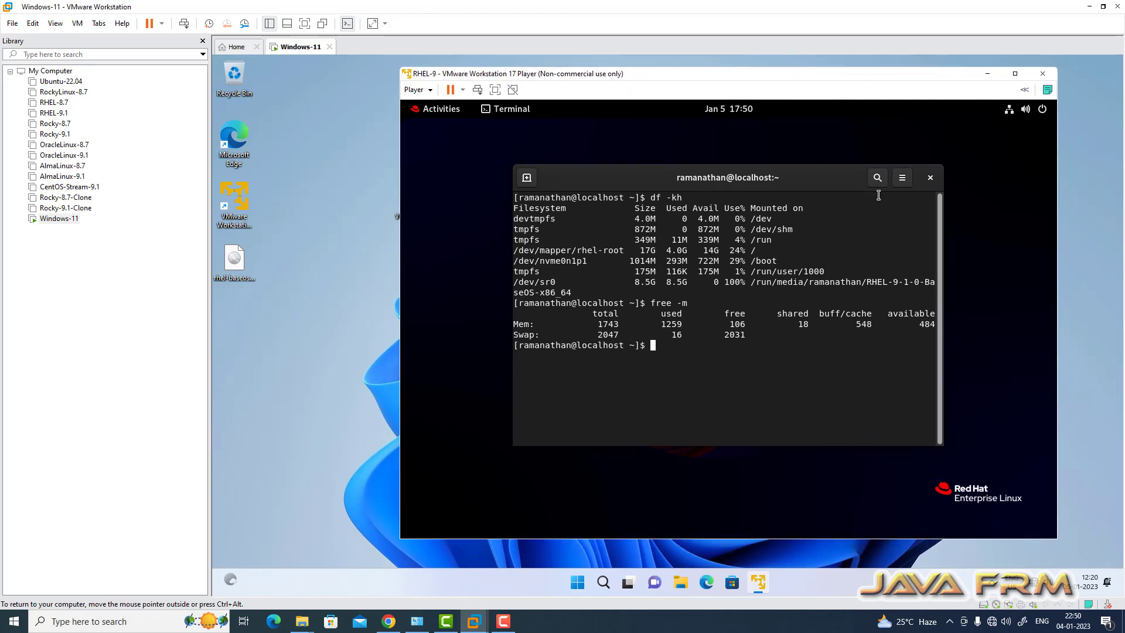
pyautogui.click(930, 178)
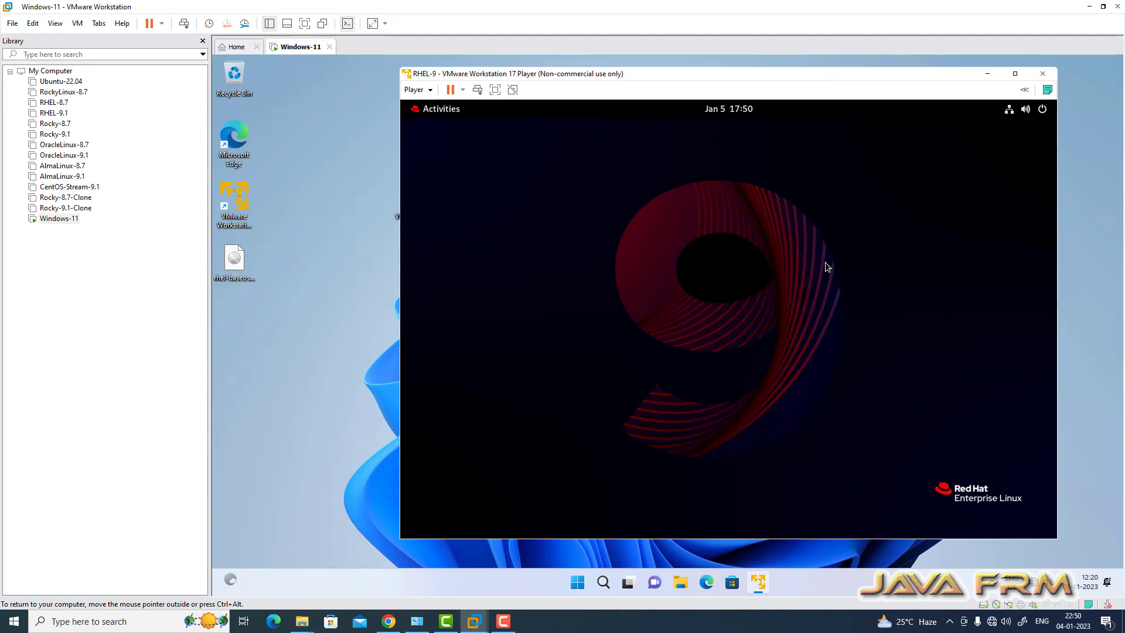